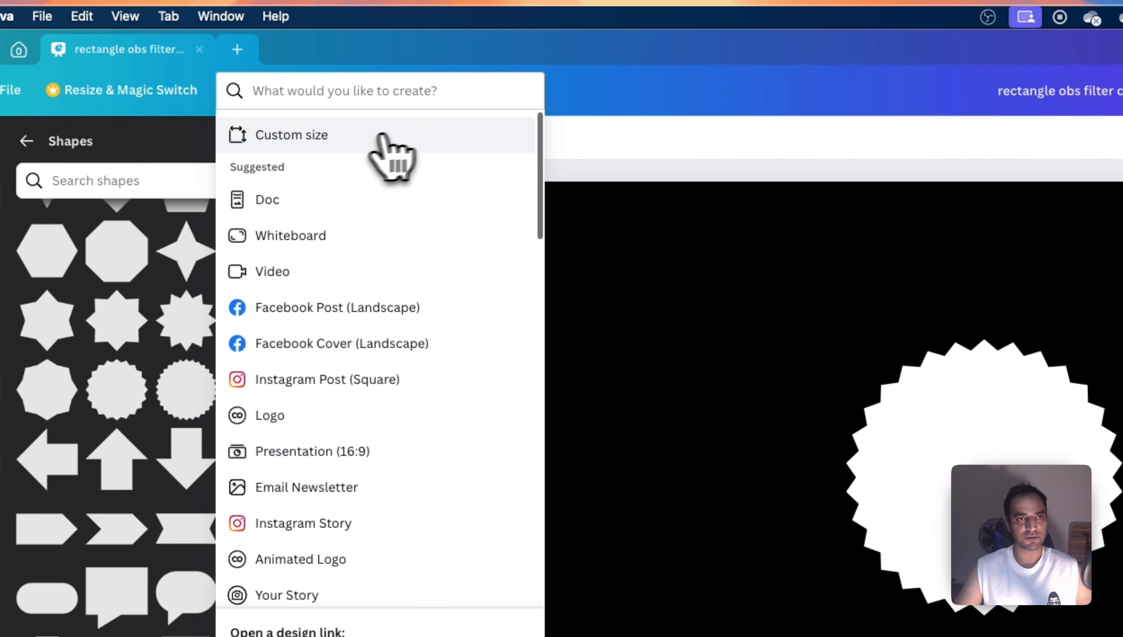
Create a new custom-size design 1920 px wide and 1080 px high.
left_click(383, 141)
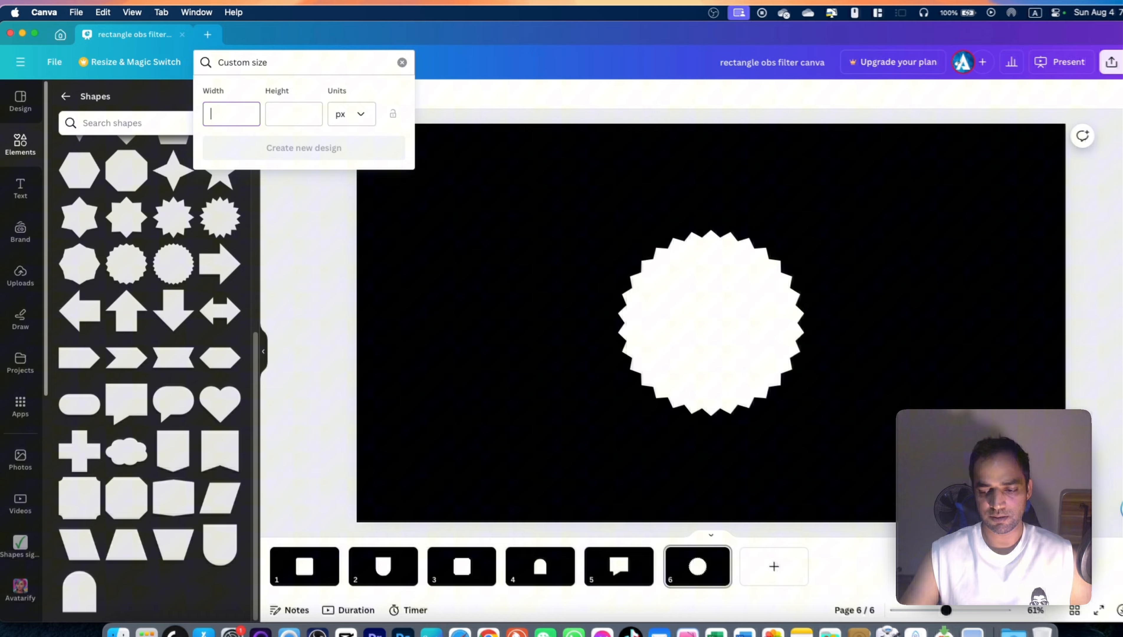
type("1")
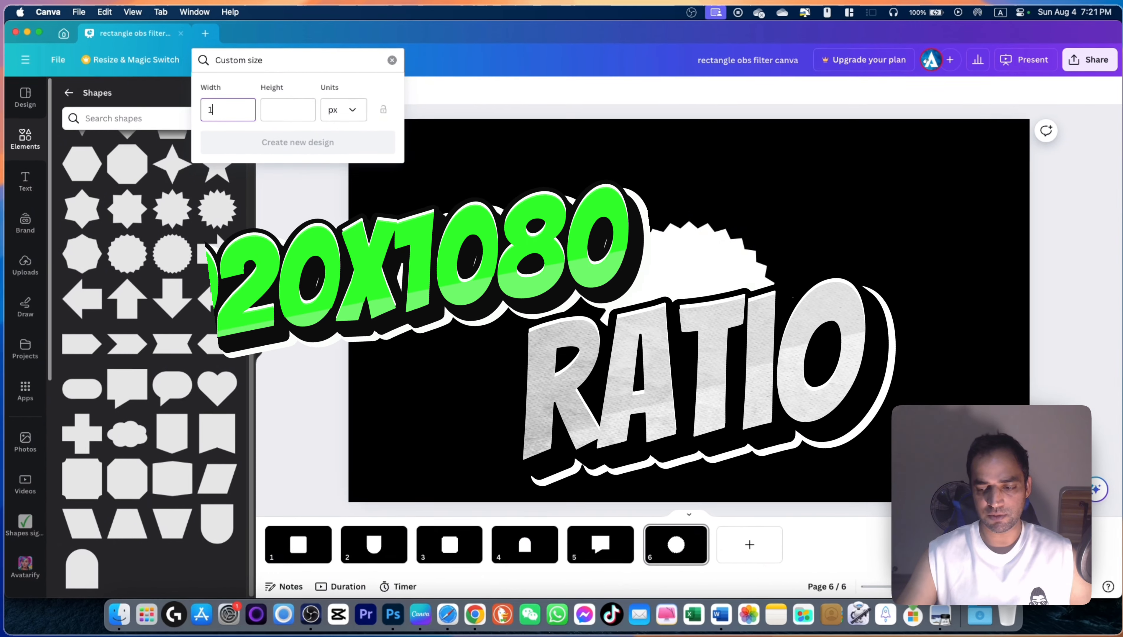
type("920")
key("Tab")
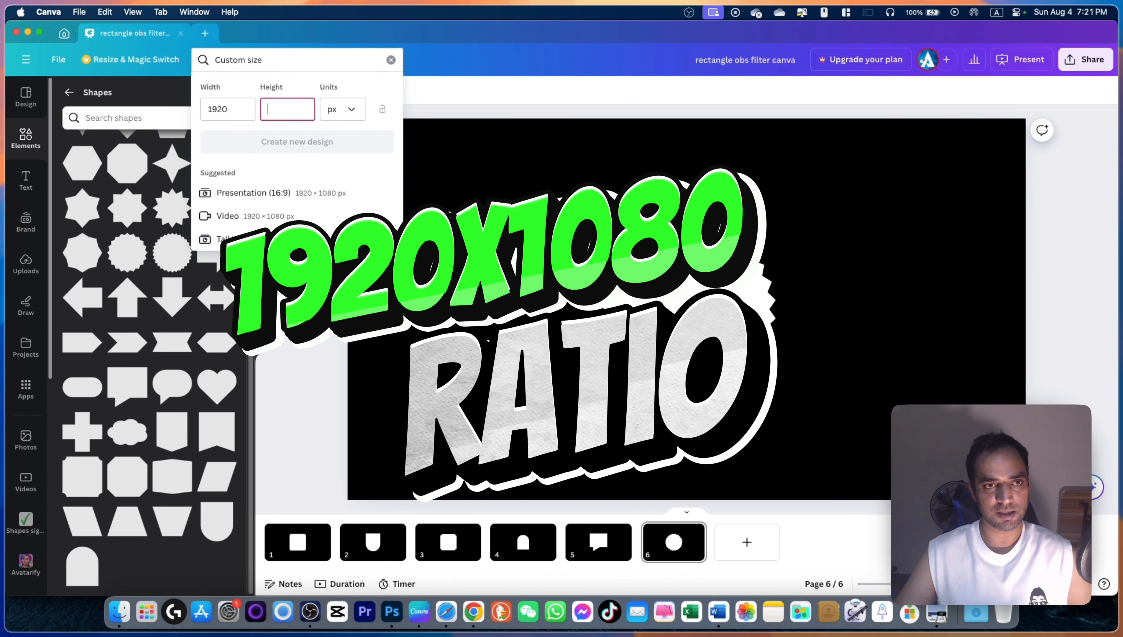
type("1080")
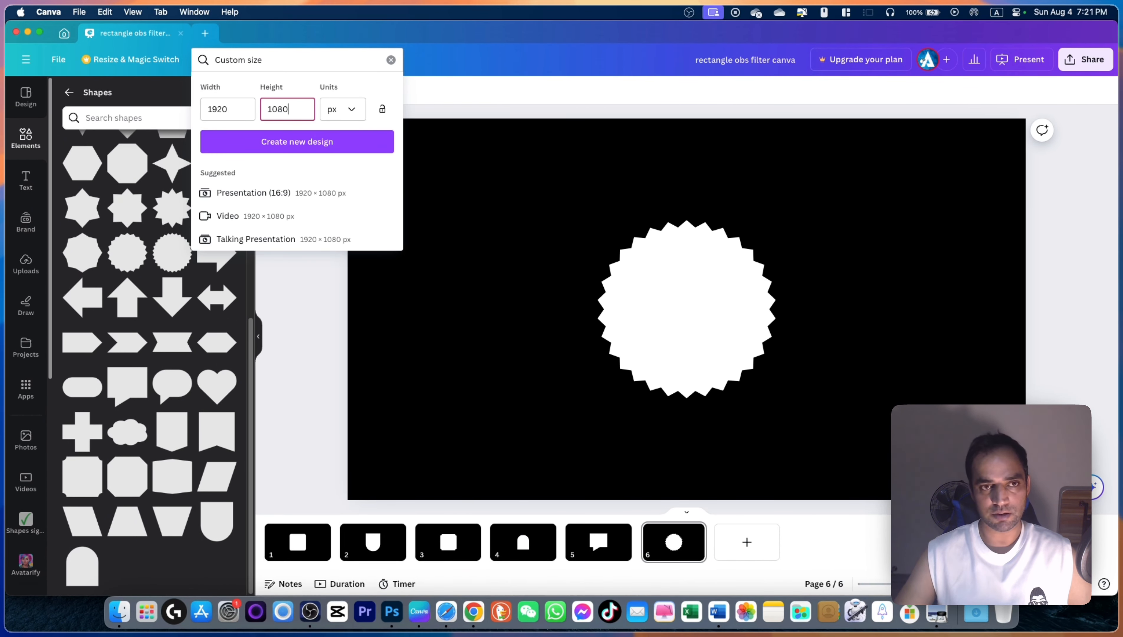
left_click(348, 147)
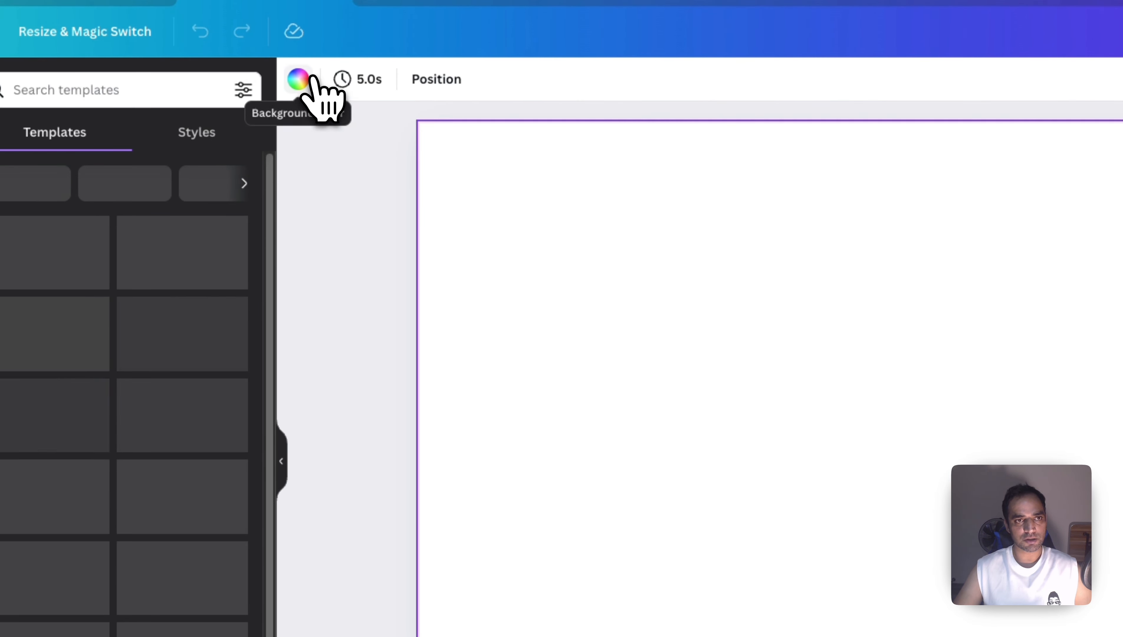
Fill the blank page's background with solid black and place a circle from the shapes collection on it.
left_click(299, 79)
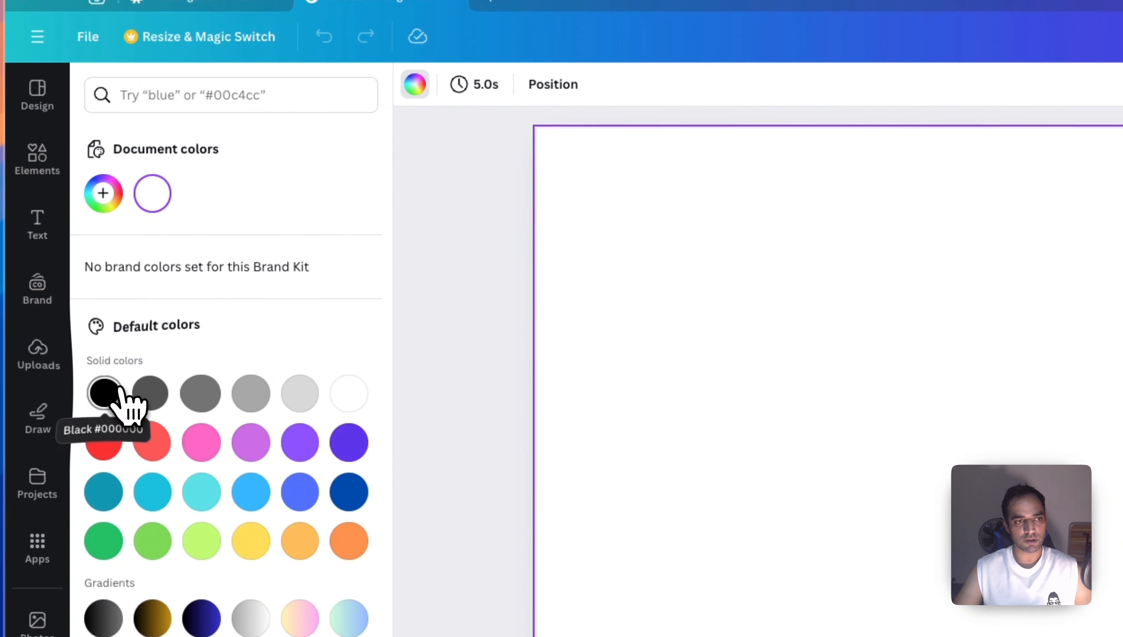
left_click(34, 390)
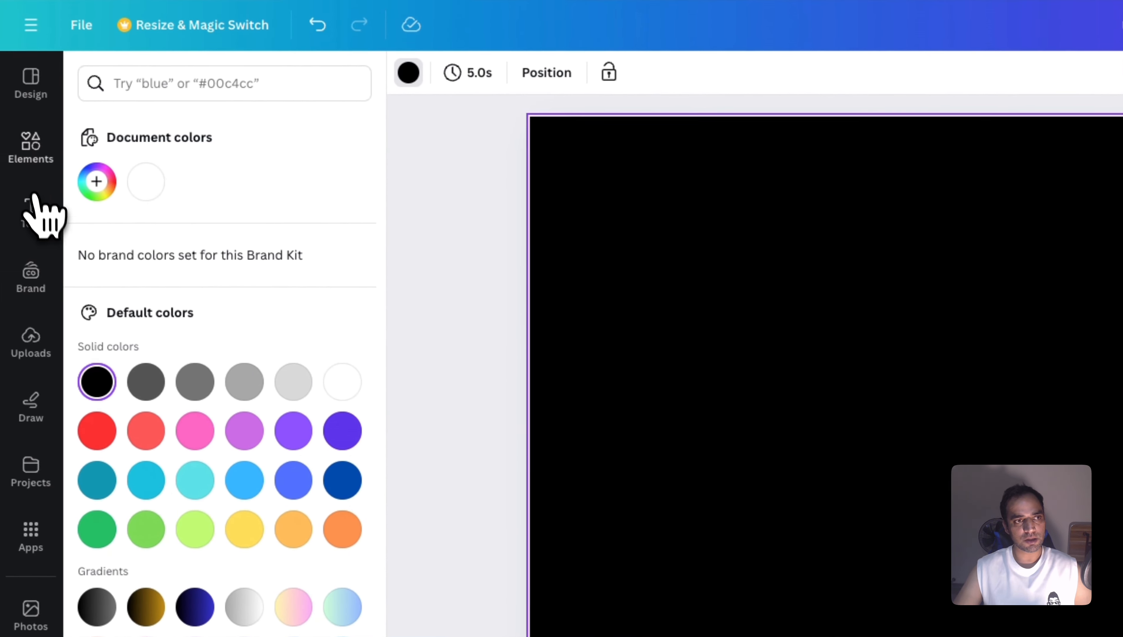
left_click(38, 152)
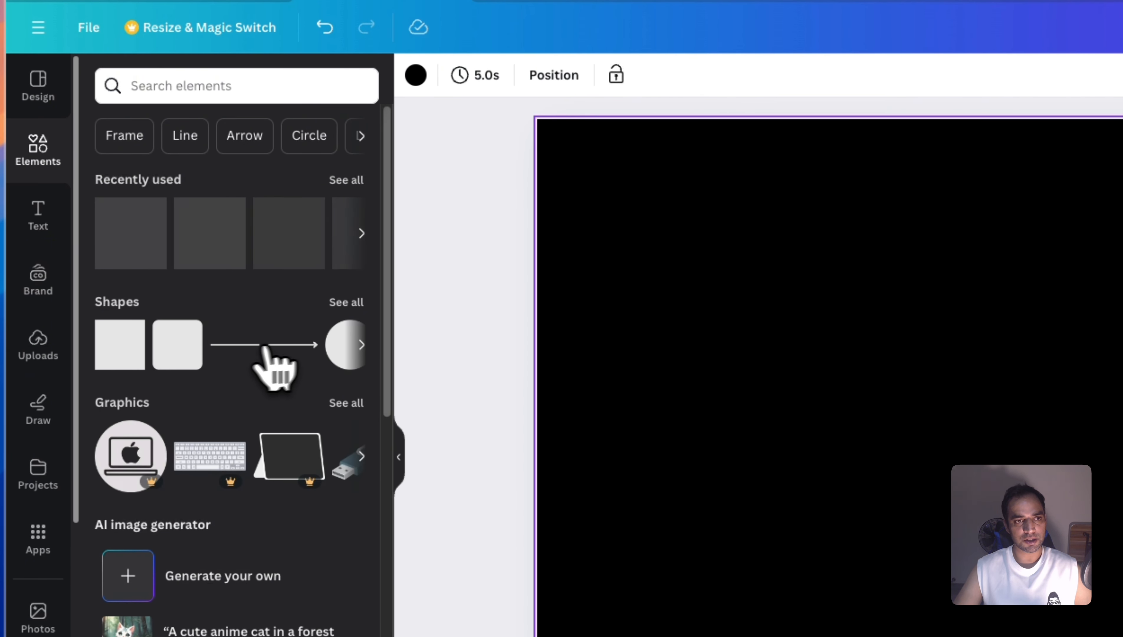
left_click(346, 303)
scroll(350, 339, "down", 6)
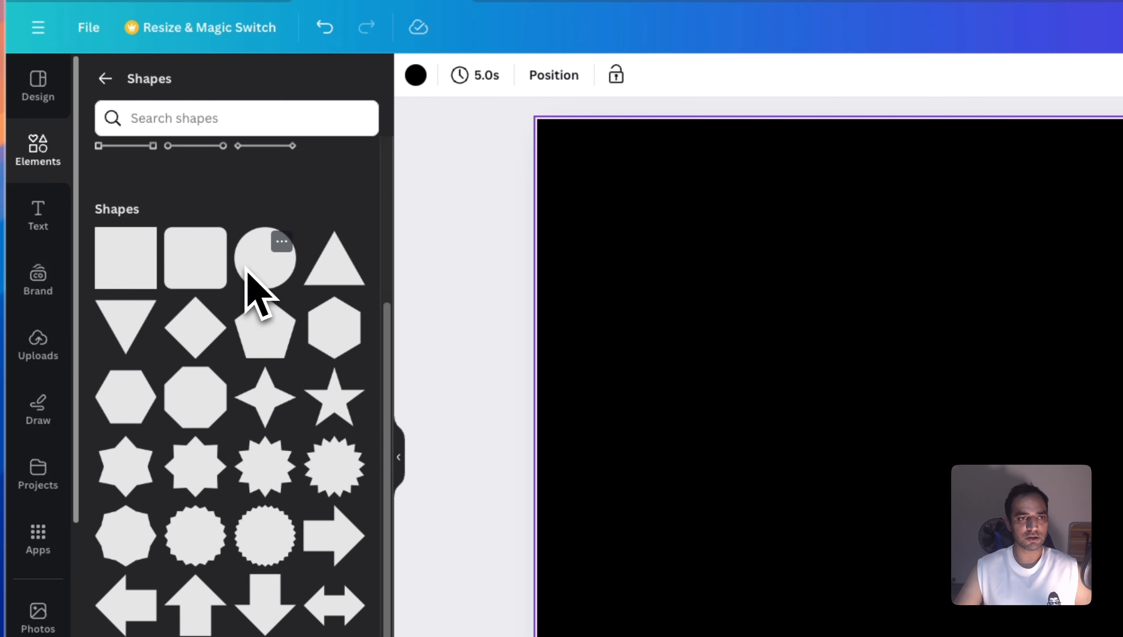
left_click_drag(266, 278, 894, 345)
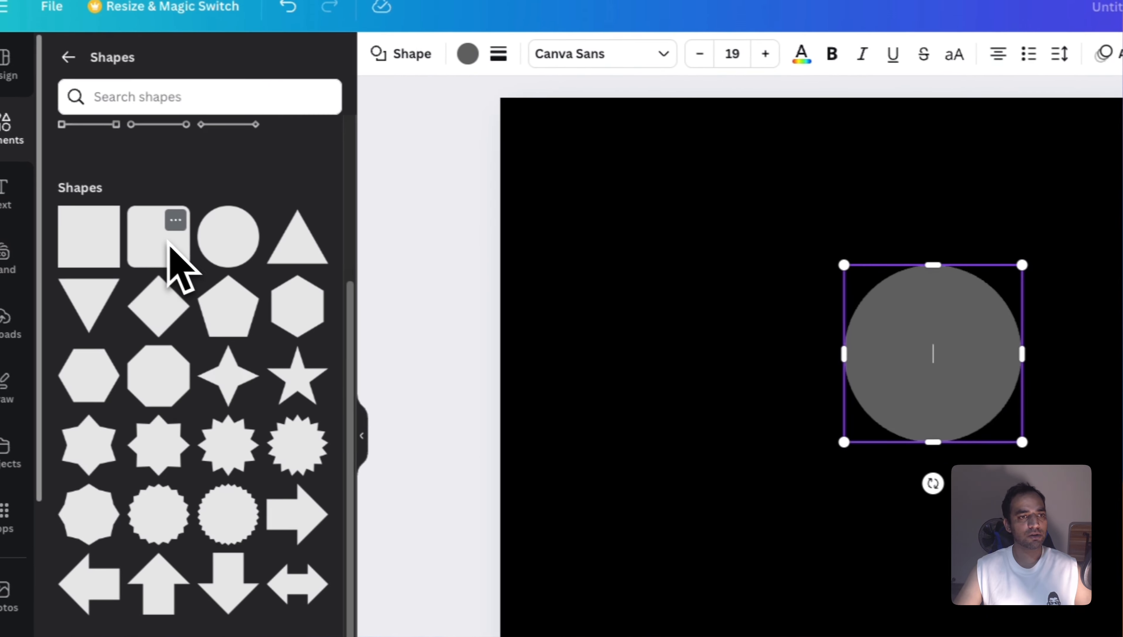
Place a rounded square from the shapes collection near the circle and delete it again.
left_click_drag(178, 243, 794, 354)
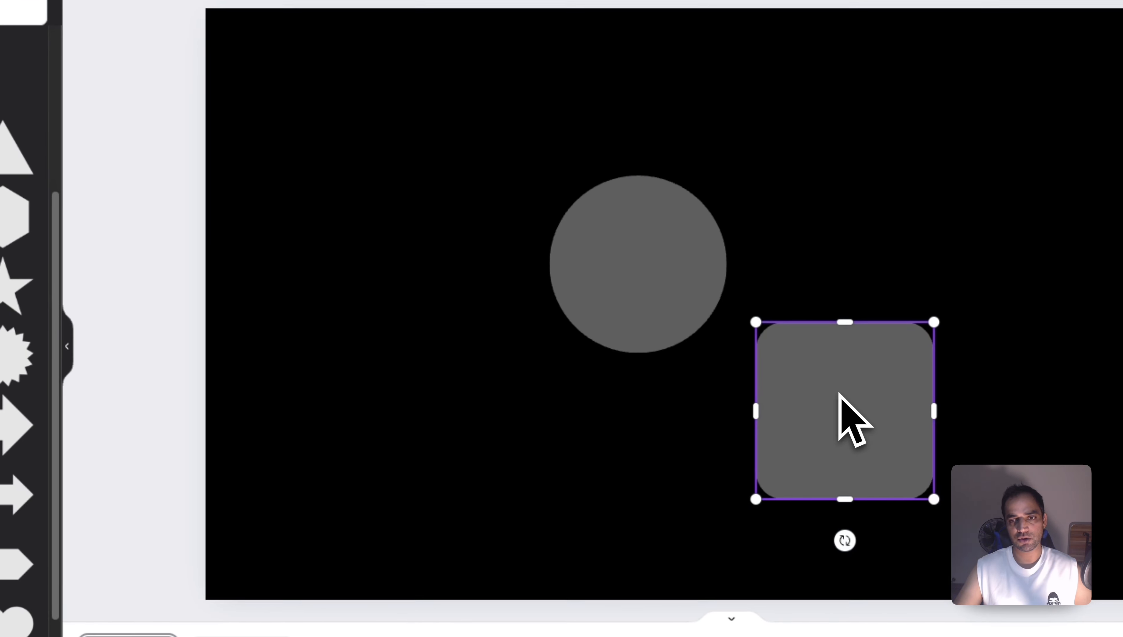
scroll(206, 350, "down", 5)
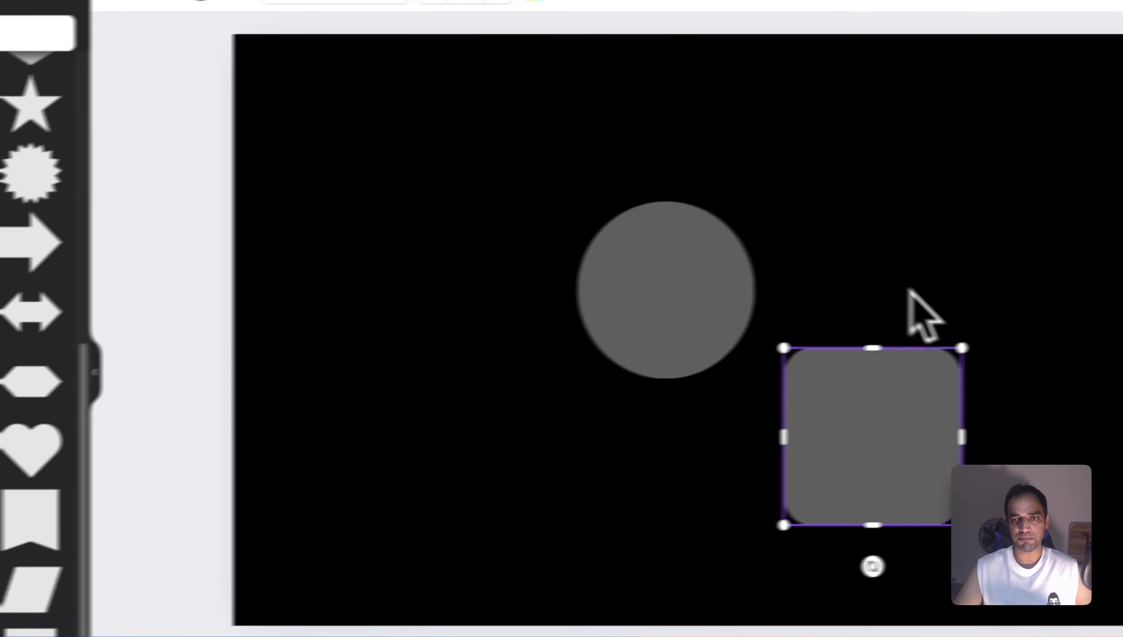
left_click(1111, 395)
key("BackSpace")
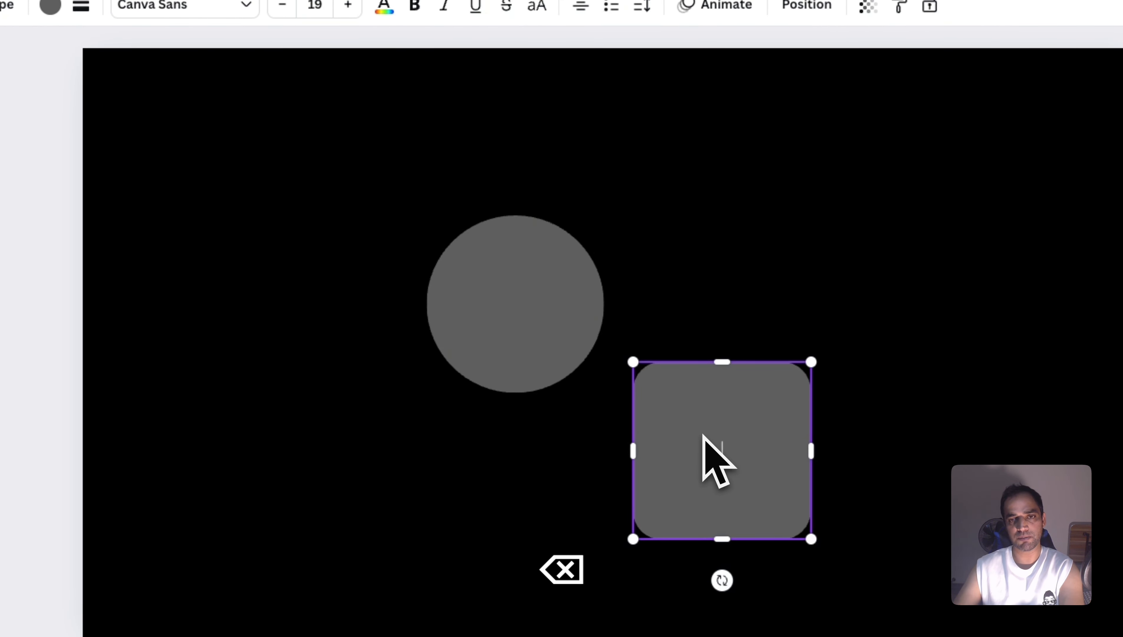
left_click(552, 335)
left_click(721, 449)
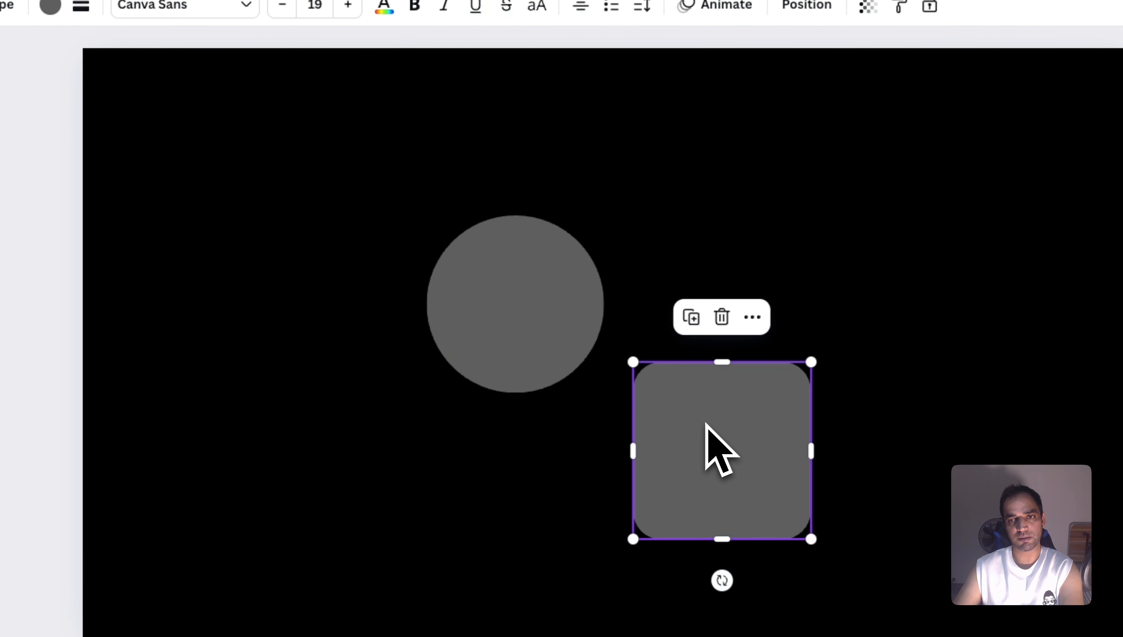
key("BackSpace")
Enlarge the circle and align it to the exact centre of the page.
left_click(564, 309)
left_click_drag(581, 329, 615, 320)
left_click_drag(493, 227, 394, 175)
left_click_drag(477, 228, 577, 314)
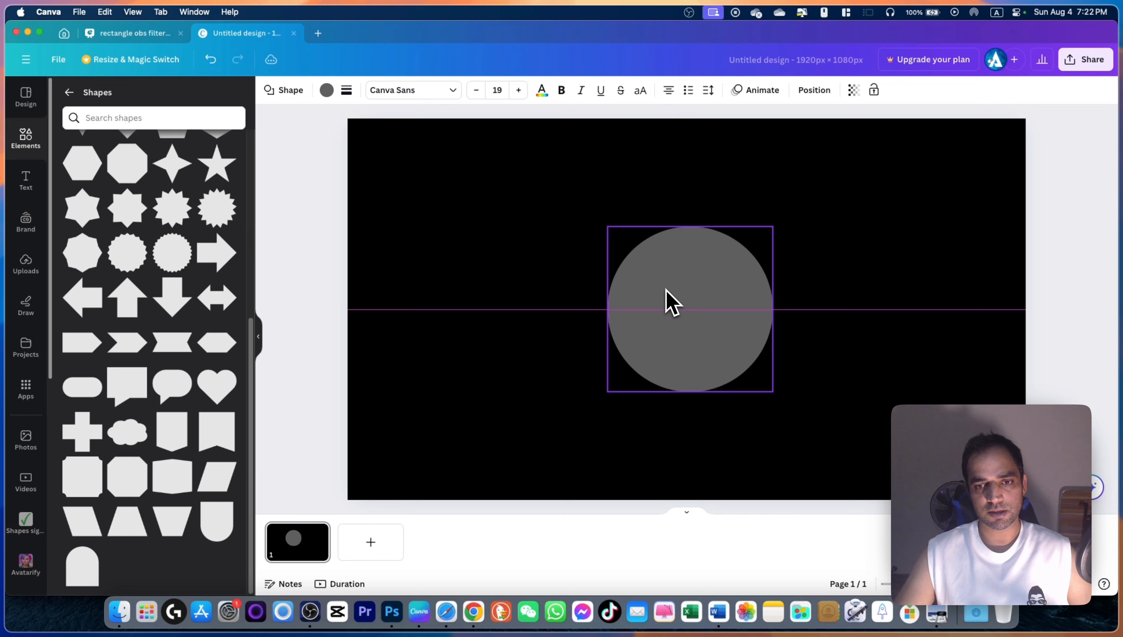
left_click_drag(666, 289, 670, 263)
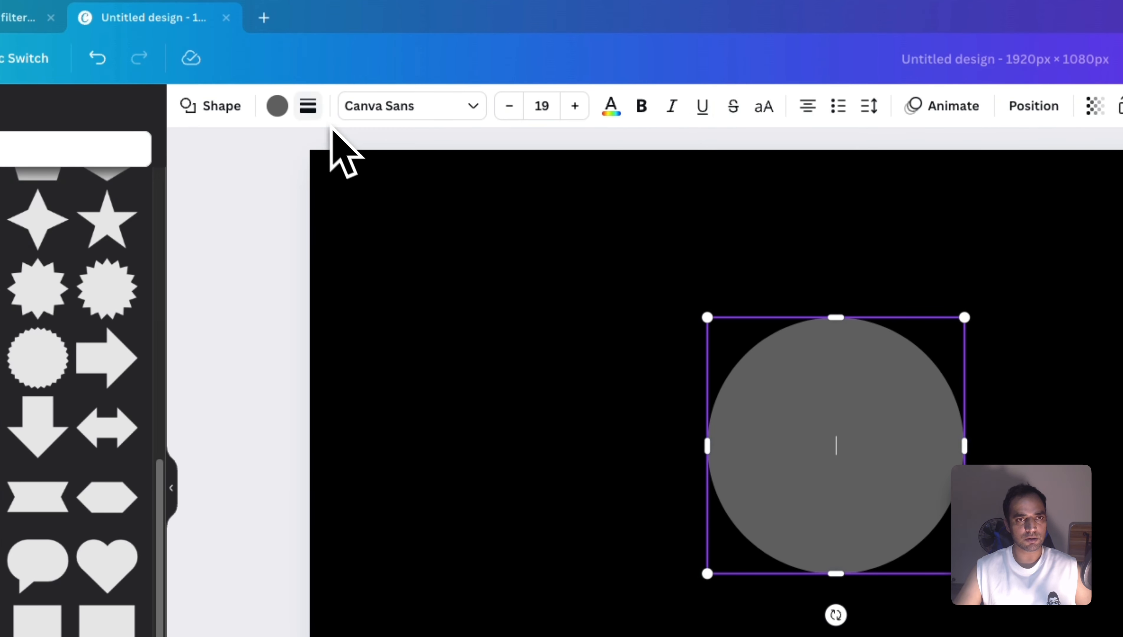
Change the circle's fill to solid white and deselect it.
left_click(277, 106)
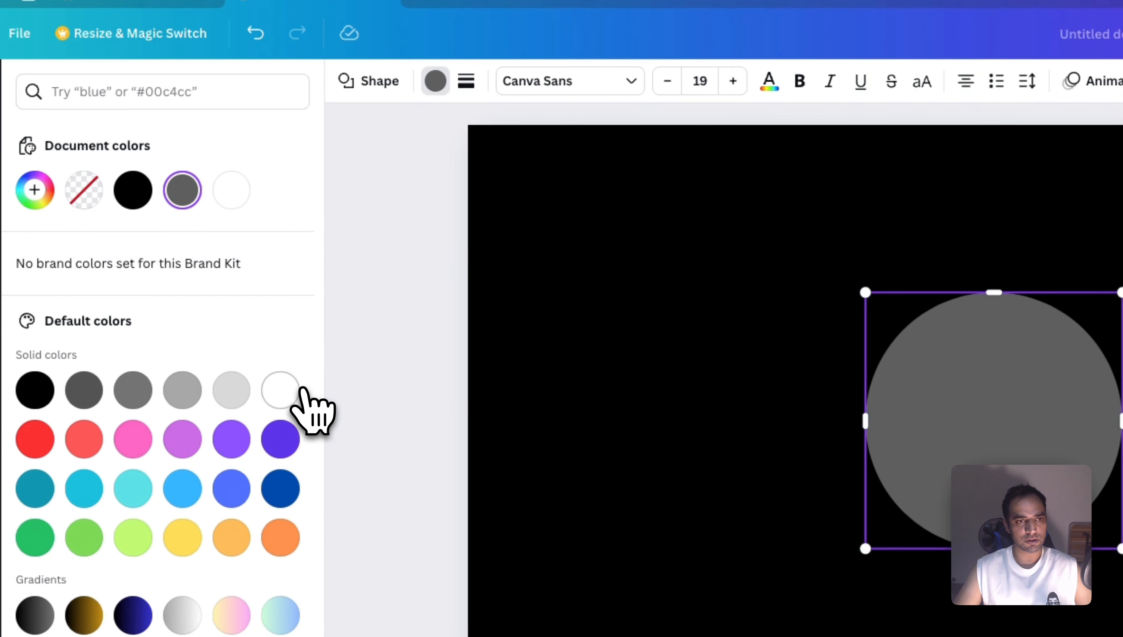
left_click(124, 415)
left_click(707, 417)
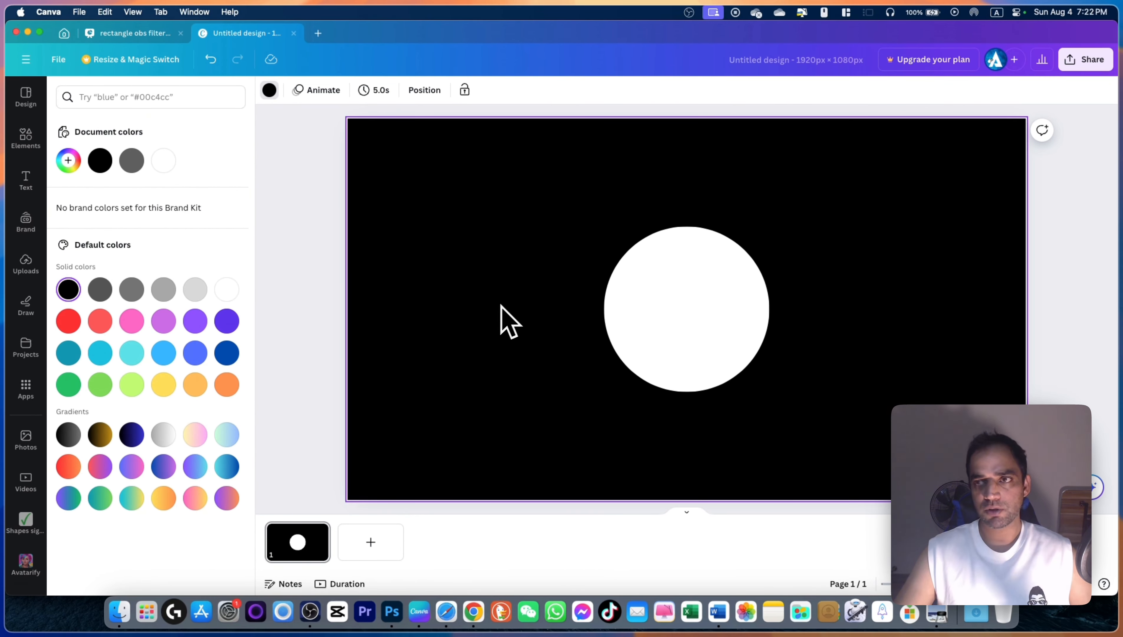
Download the finished design as a PNG file.
left_click(1105, 61)
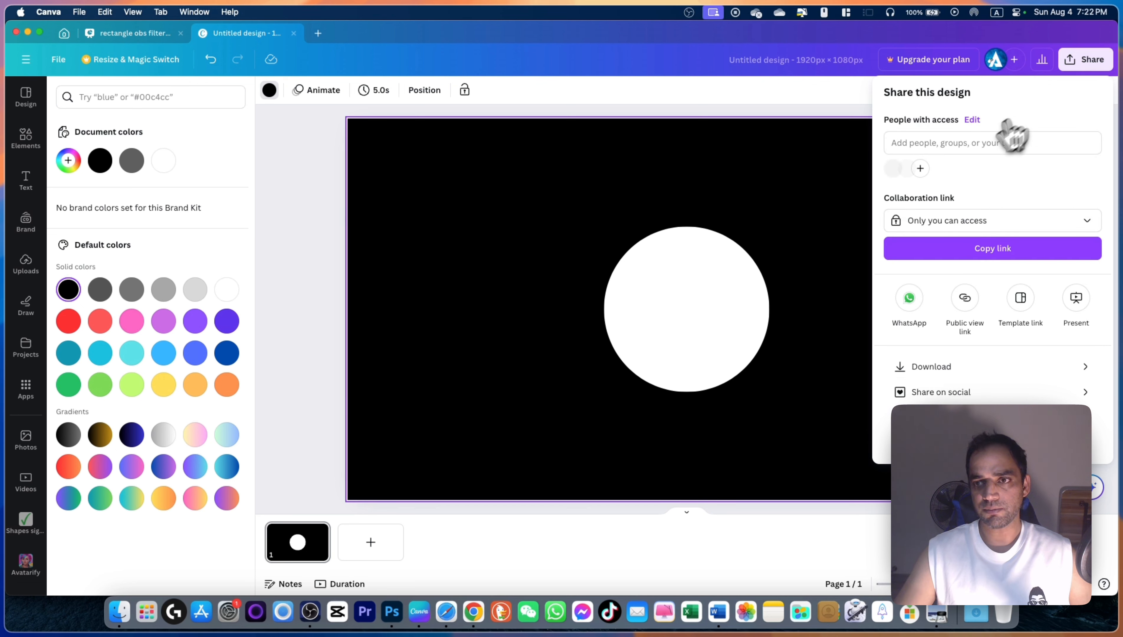
left_click(949, 368)
left_click(907, 142)
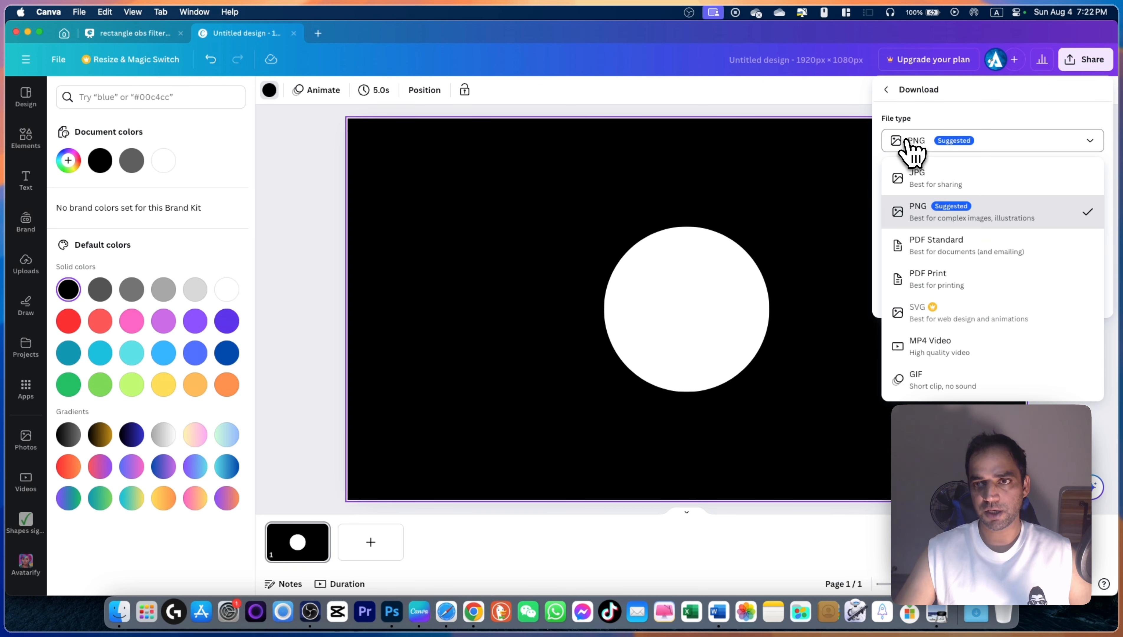
left_click(950, 212)
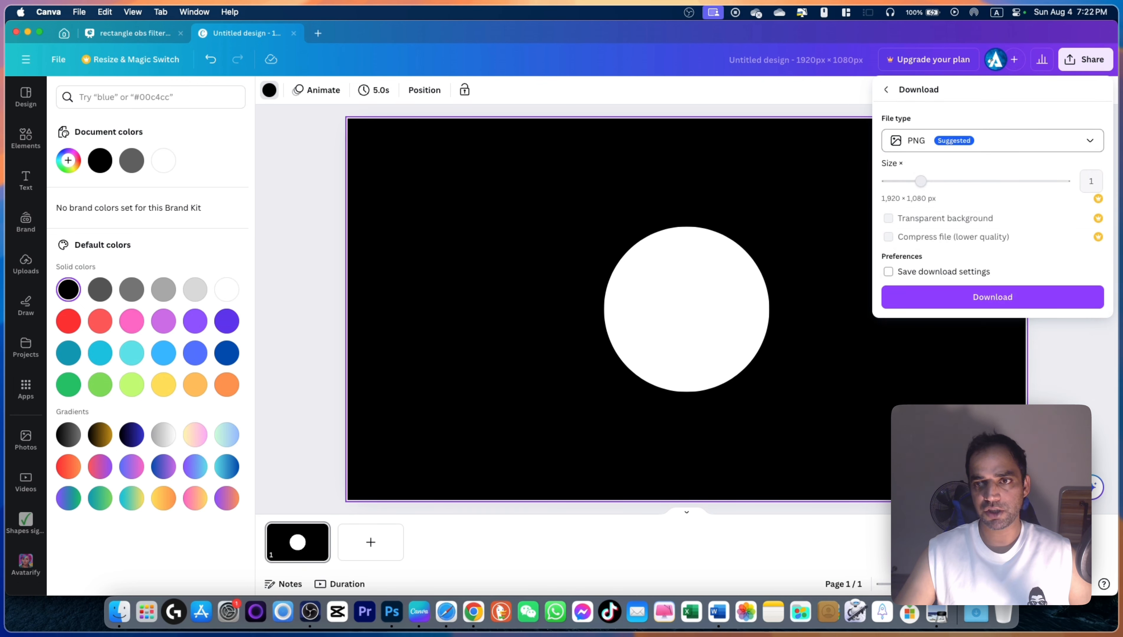
left_click(1026, 303)
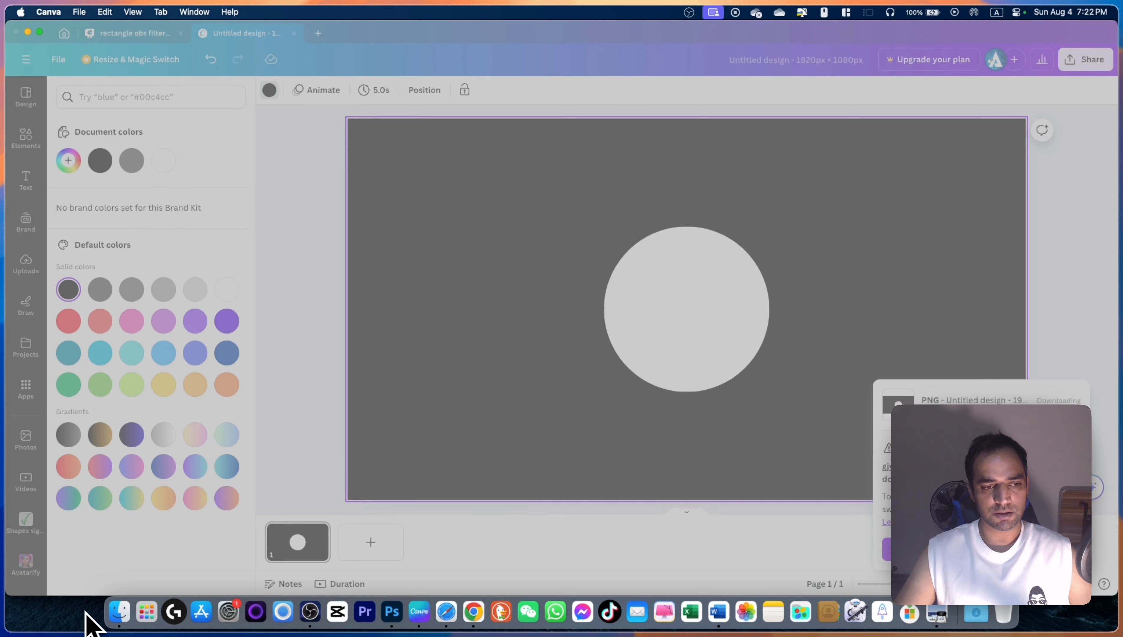
Switch to Finder and preview the shape mask images in the "rectangle obs filter canva" folder one after another.
left_click(118, 615)
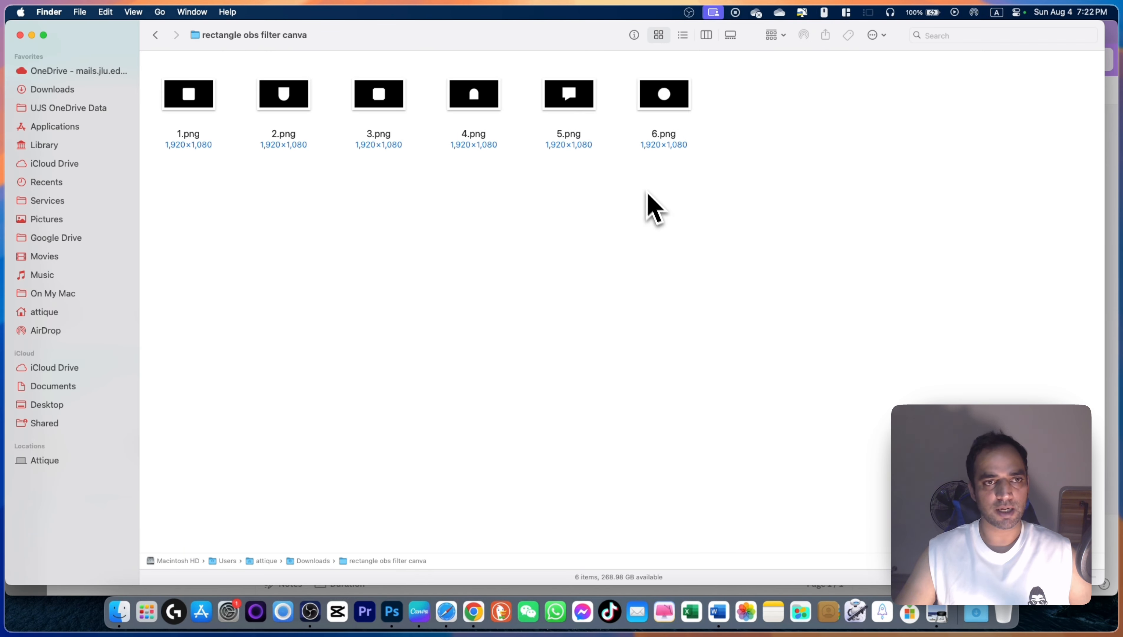
left_click_drag(658, 207, 195, 95)
key("space")
key("Right")
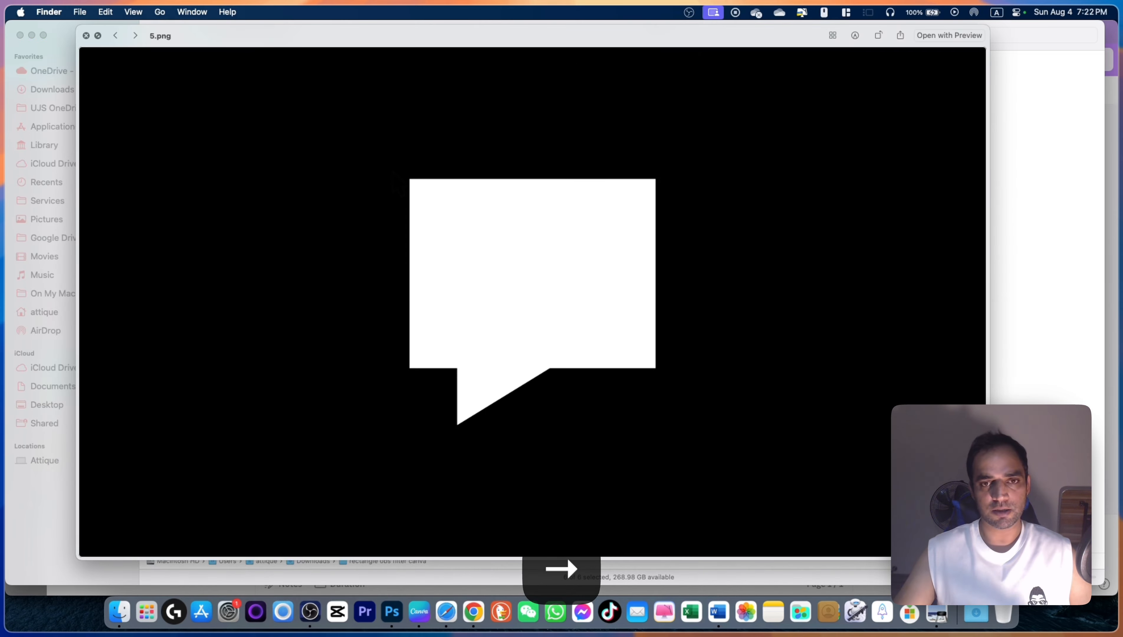
key("Right")
key("Right")
key("Right")
key("Right")
key("Right")
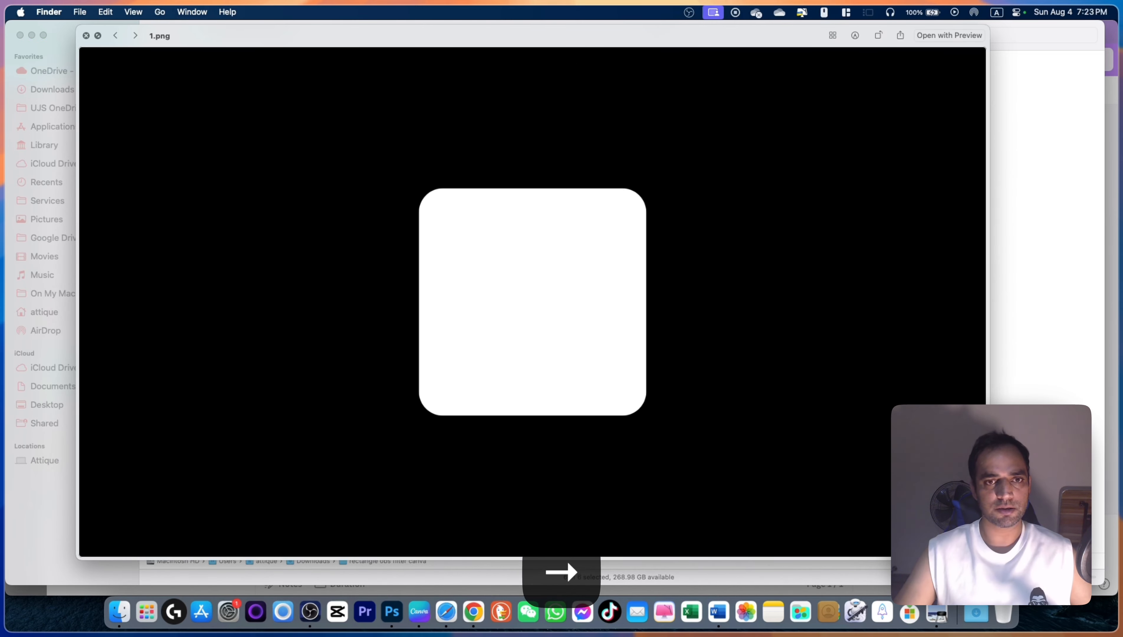
key("Right")
key("Right")
key("Right")
key("Right")
key("Right")
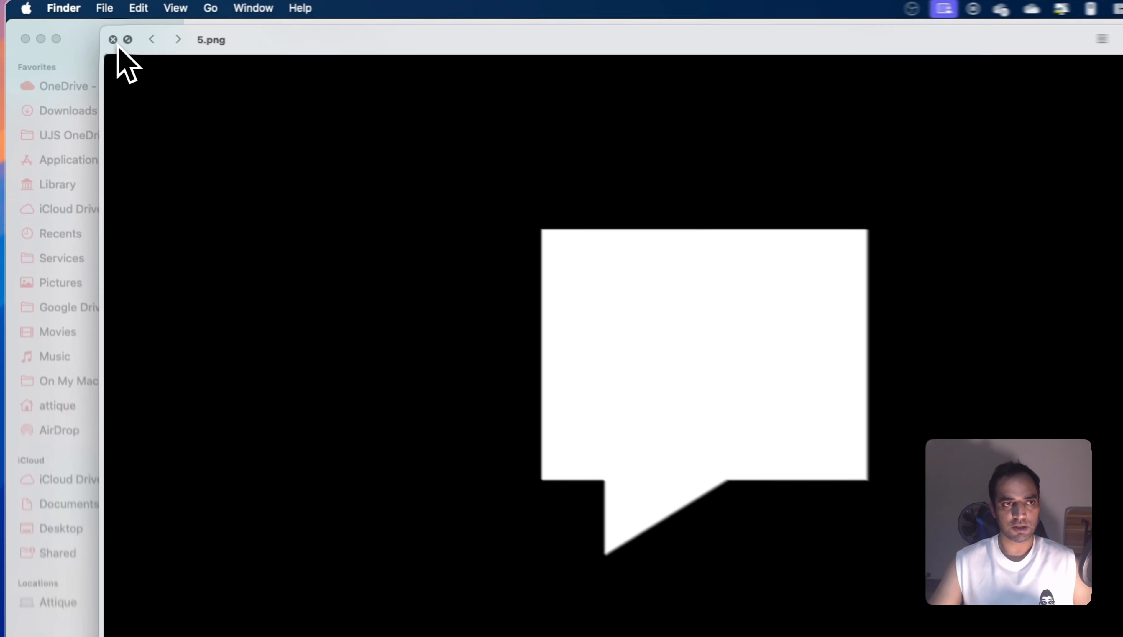
left_click(113, 40)
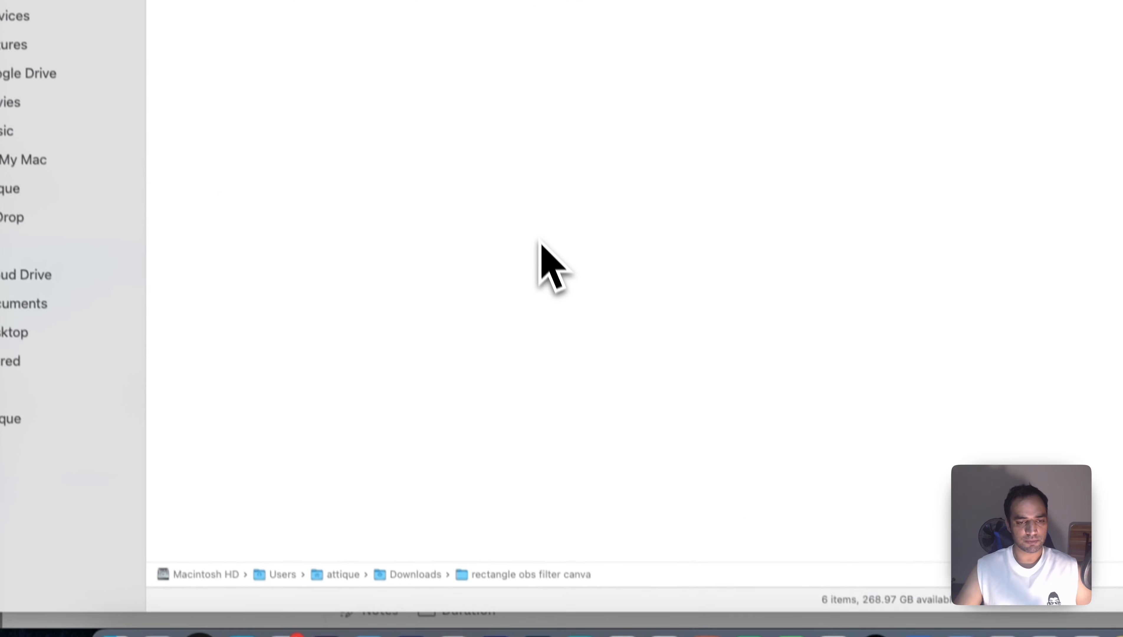
Switch to OBS and create a new scene named Test.
left_click(406, 611)
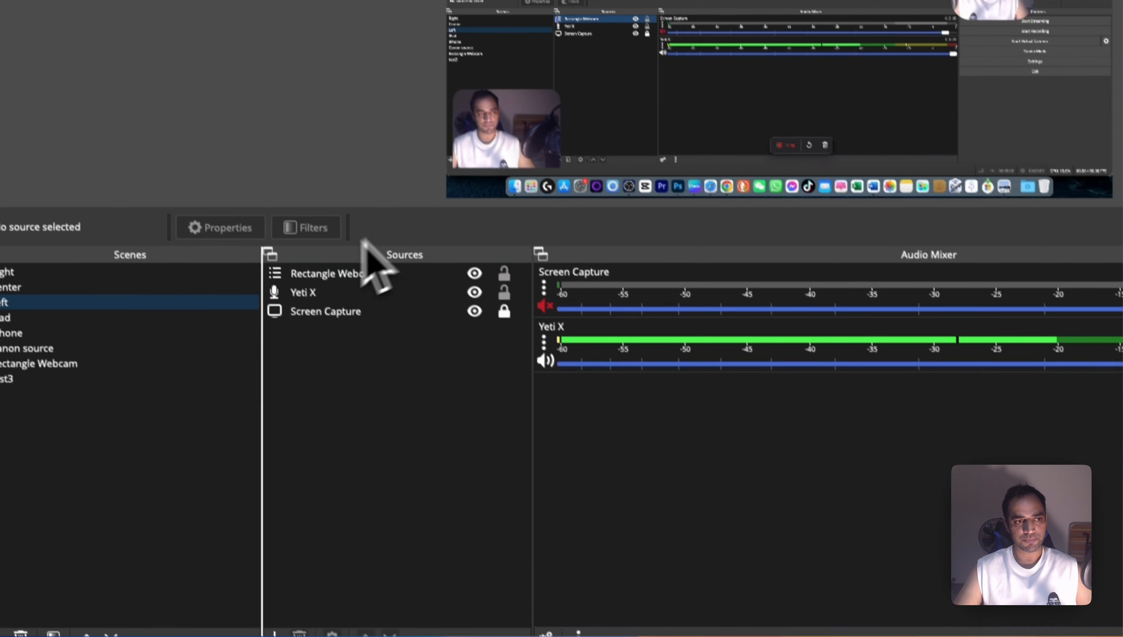
left_click(88, 265)
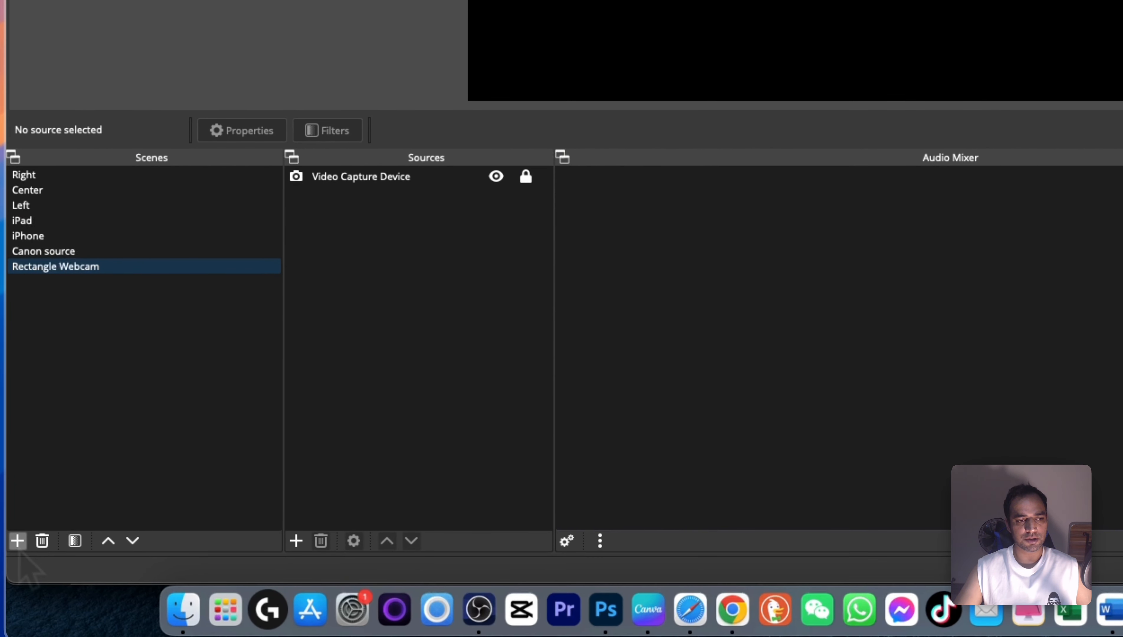
left_click(18, 541)
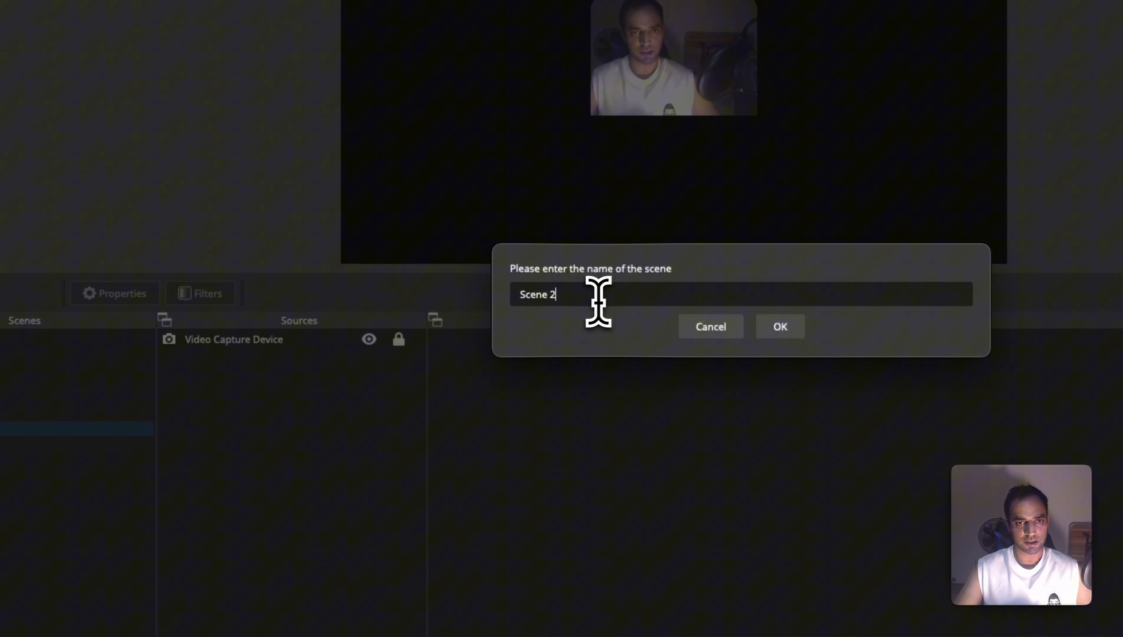
left_click_drag(728, 135, 336, 116)
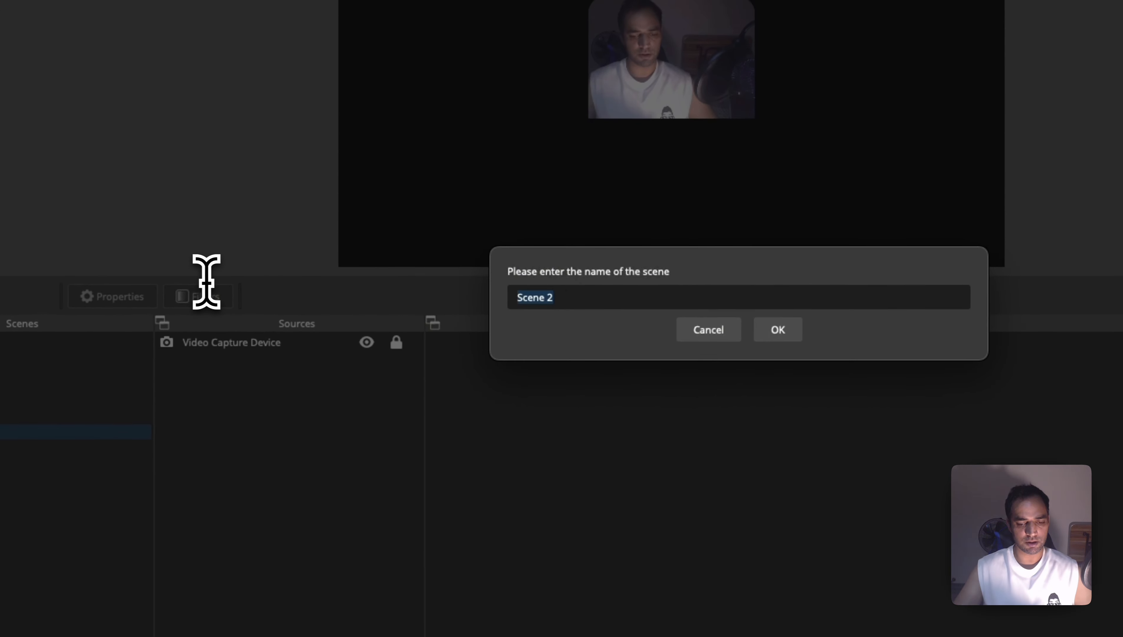
left_click(778, 329)
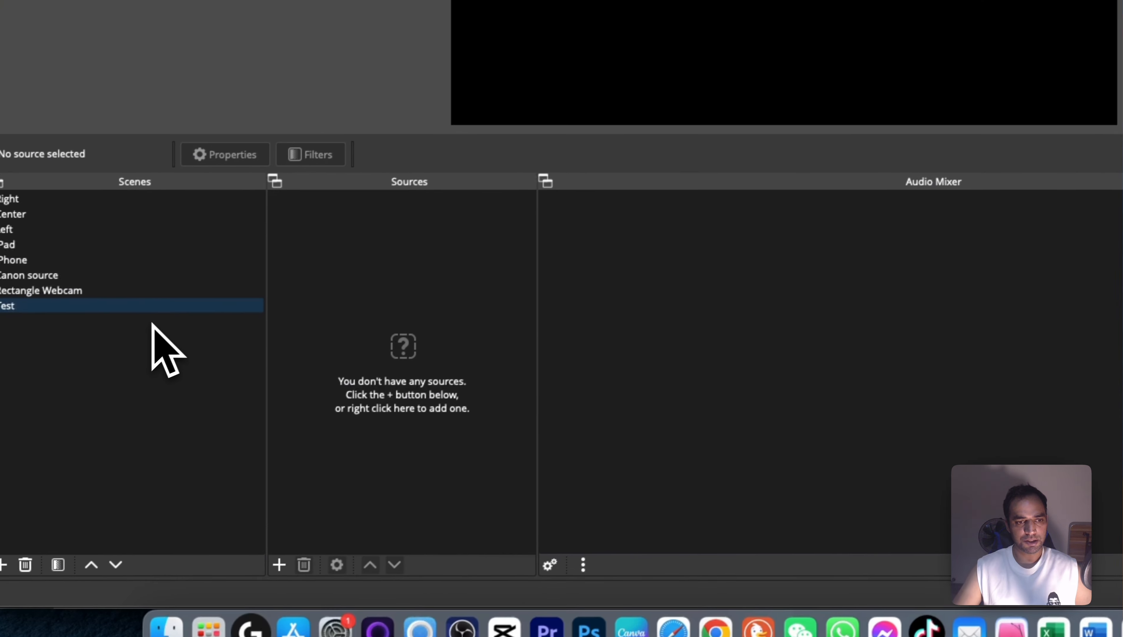
Add a new Video Capture Device source to the Test scene, using the HD Pro Webcam C920 as its device.
left_click(294, 557)
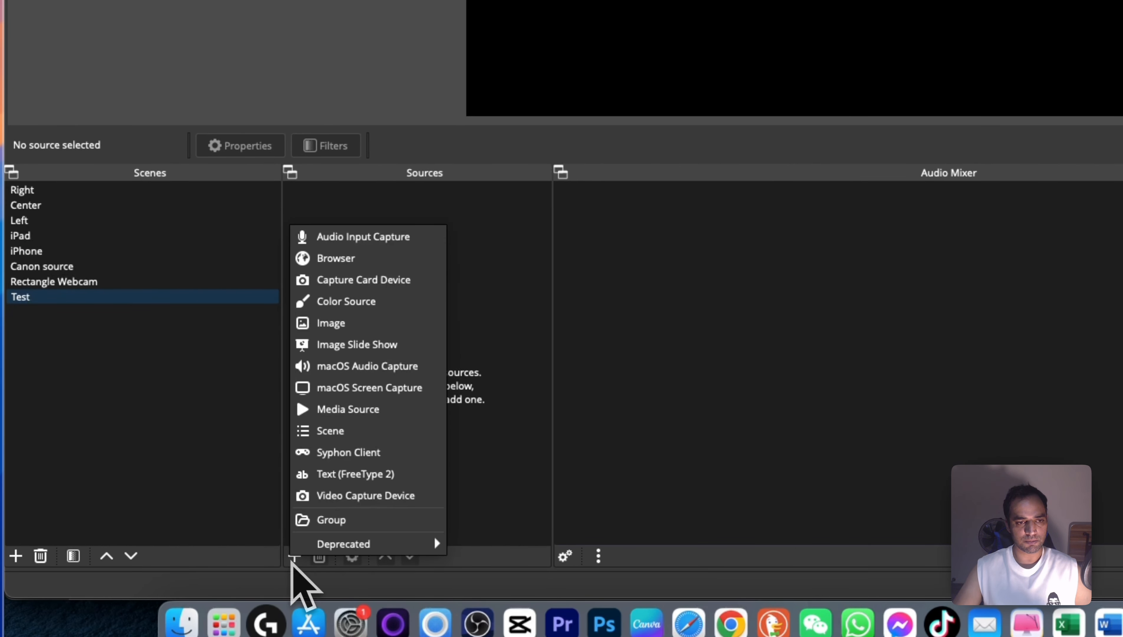
left_click(361, 495)
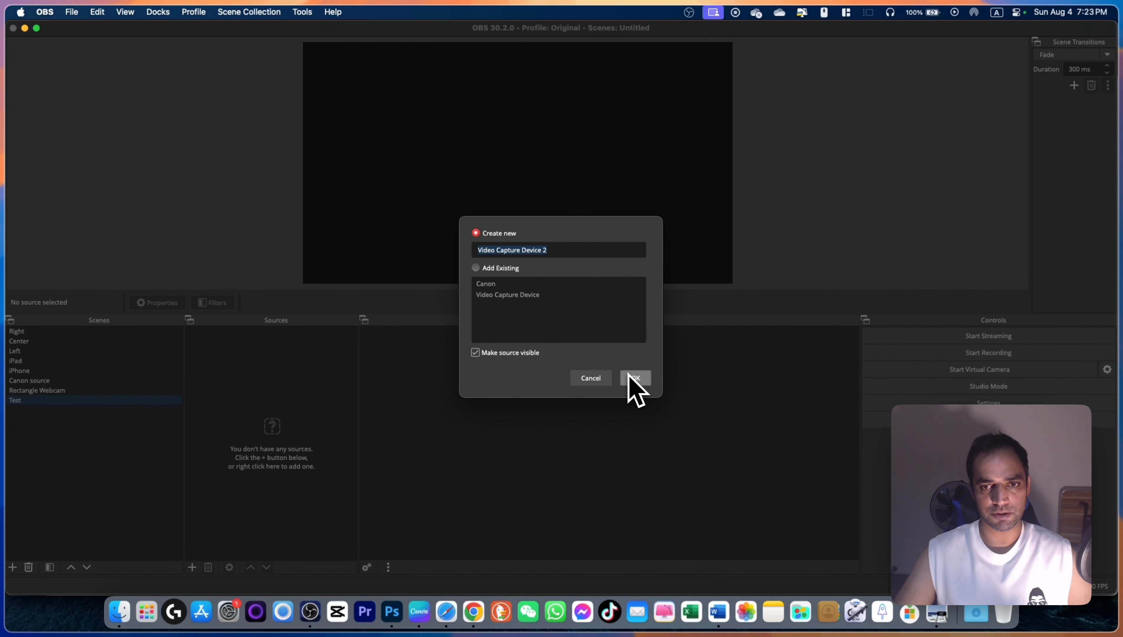
left_click(635, 378)
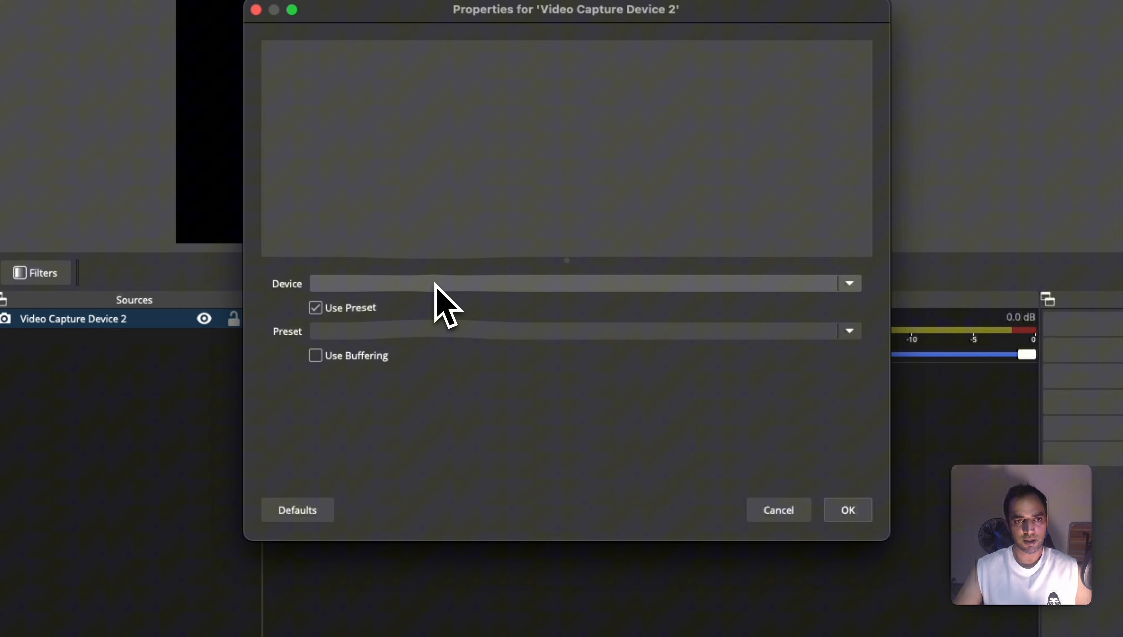
left_click(436, 284)
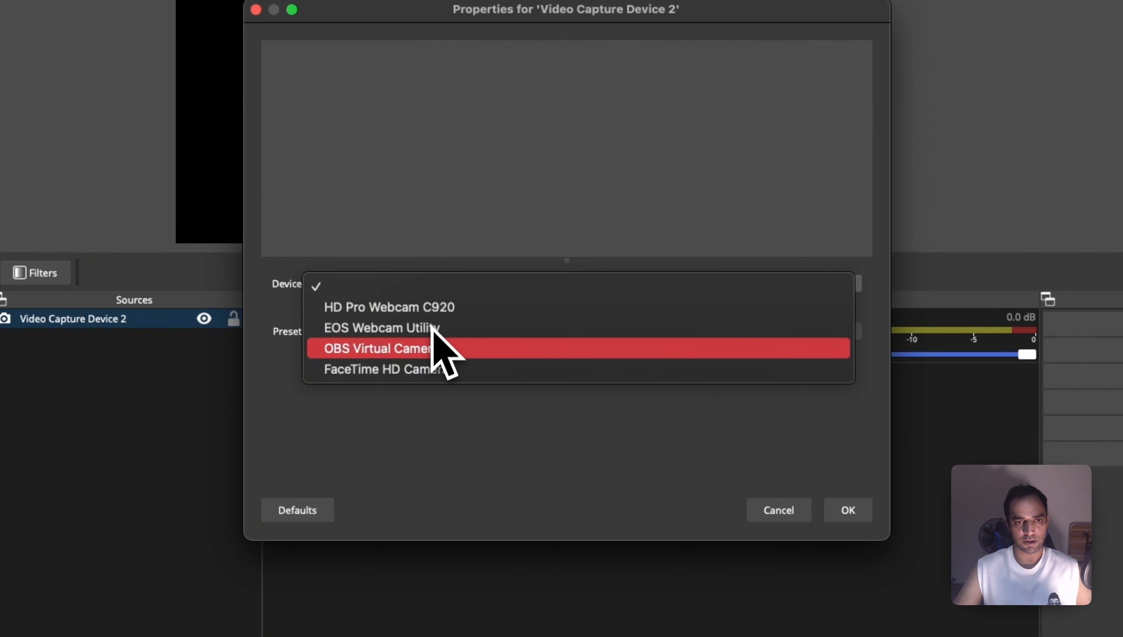
left_click(464, 308)
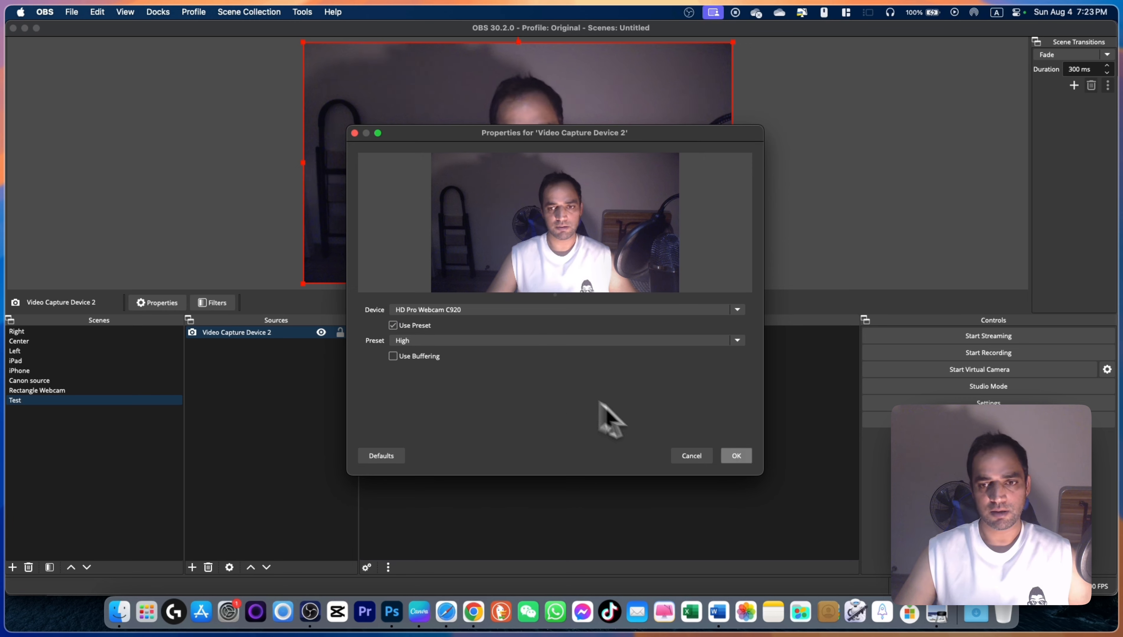
key("Return")
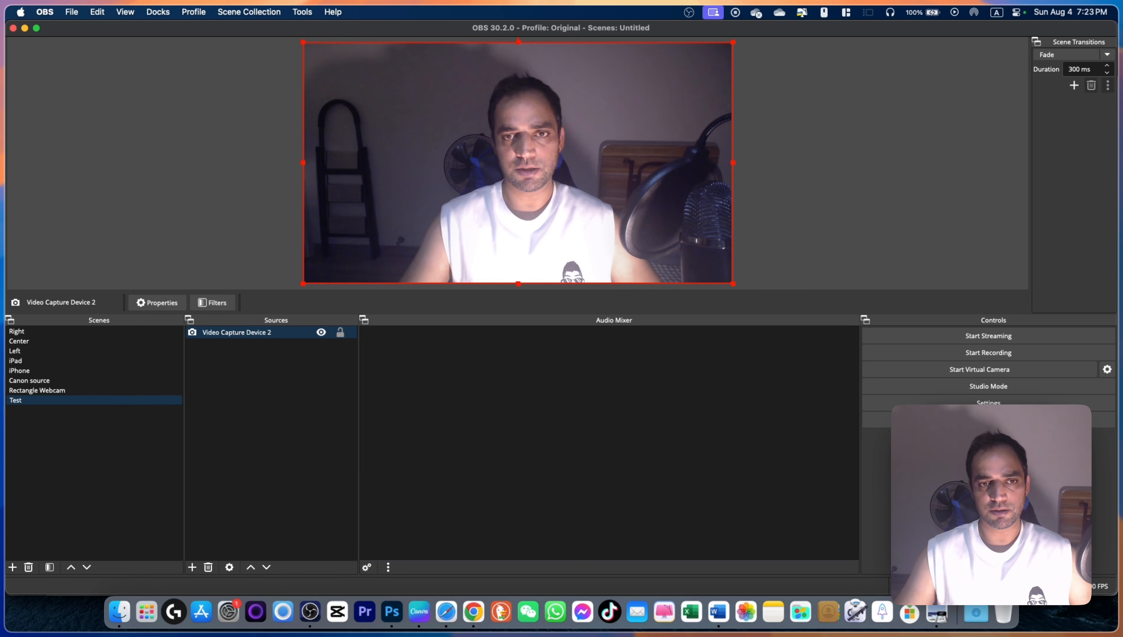
Add an Image Mask/Blend effect filter to the Test scene, keeping the default filter name.
left_click(49, 400)
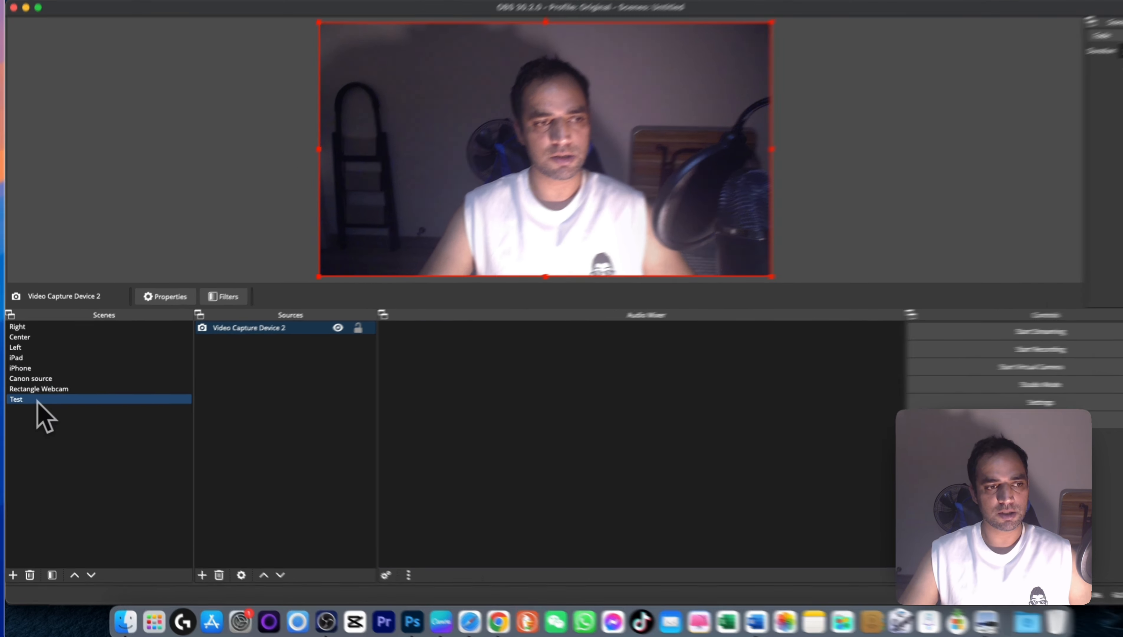
right_click(37, 401)
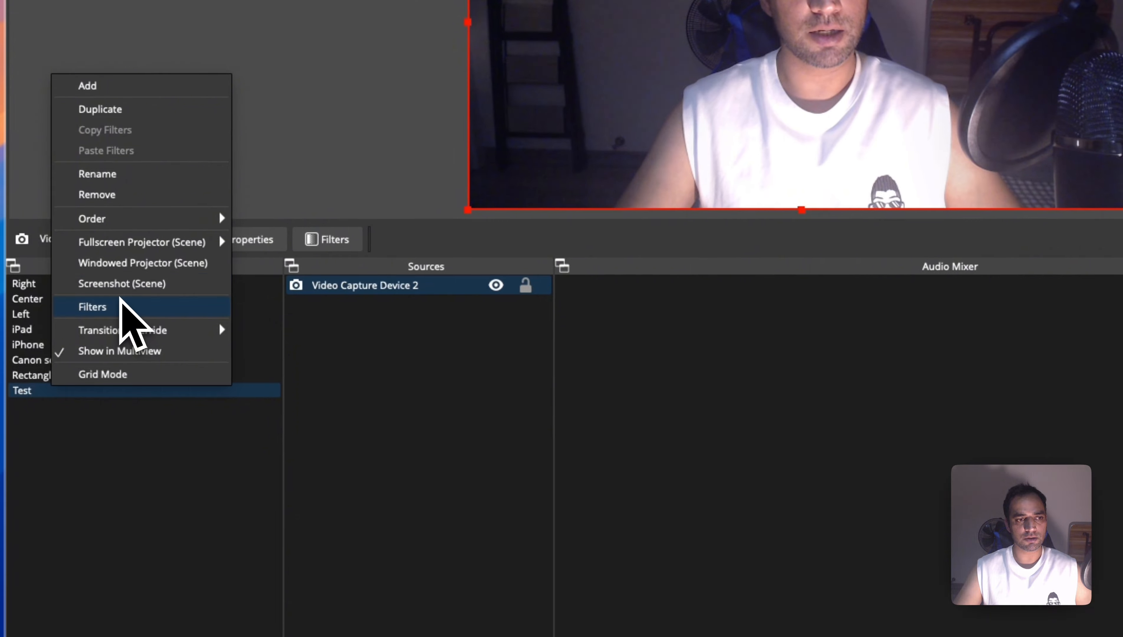
left_click(119, 306)
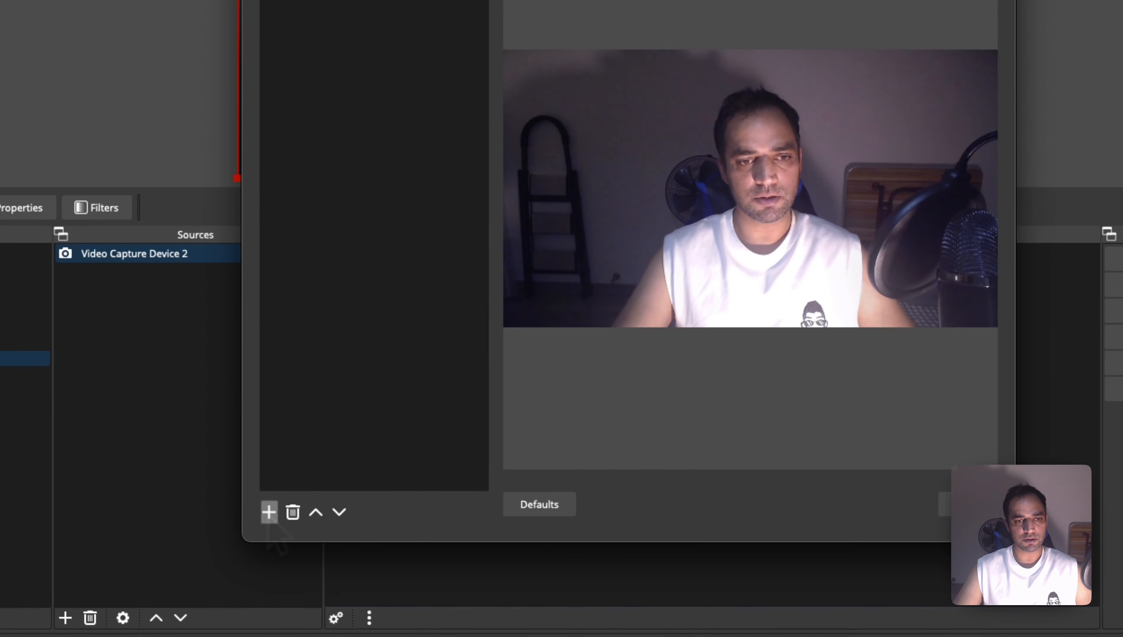
left_click(269, 512)
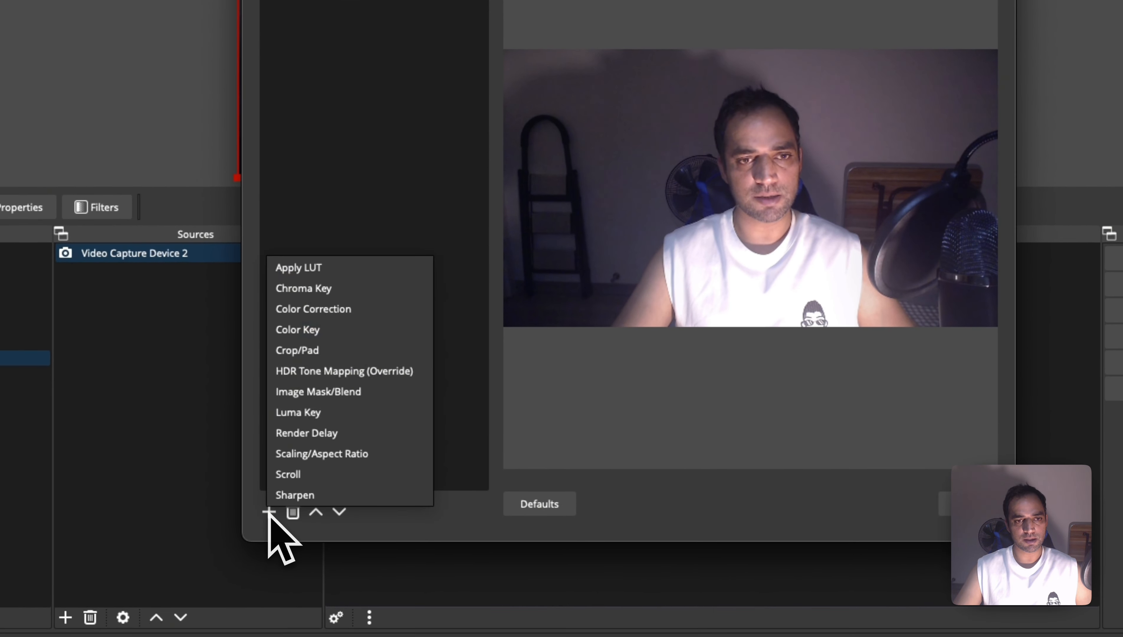
left_click(305, 393)
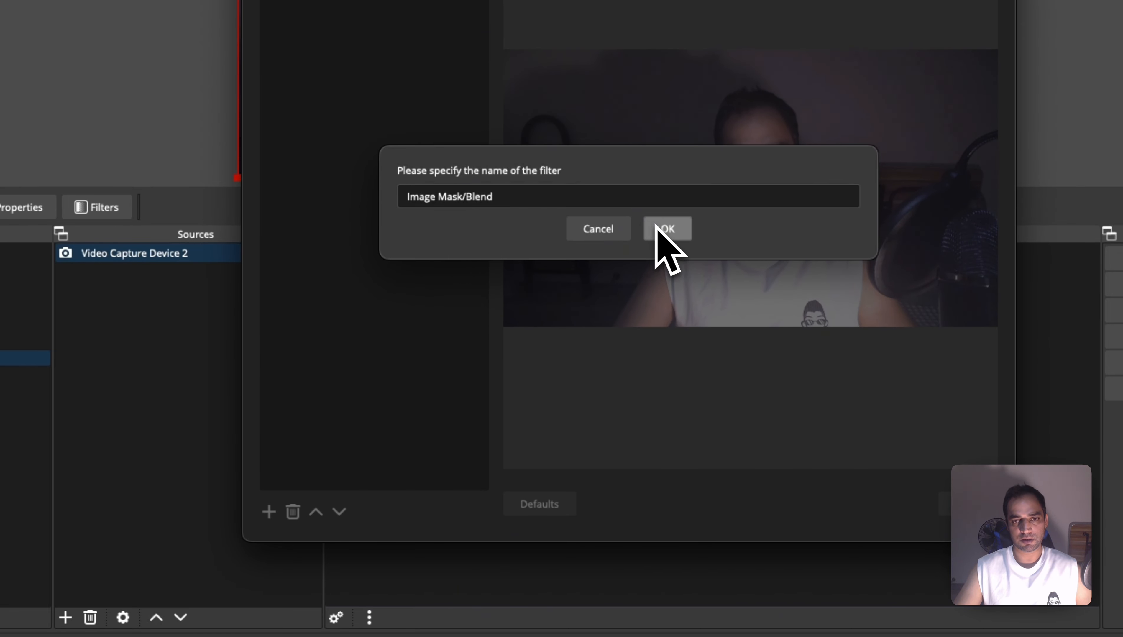
left_click(667, 230)
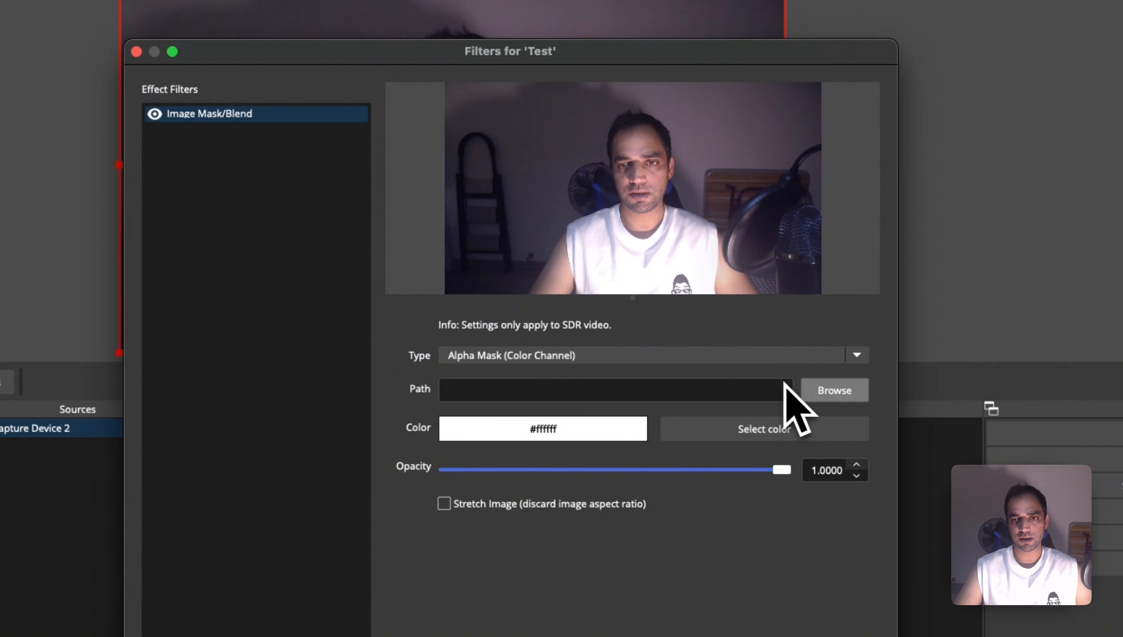
Load 6.png from the "rectangle obs filter canva" folder as the filter's mask image.
left_click(823, 391)
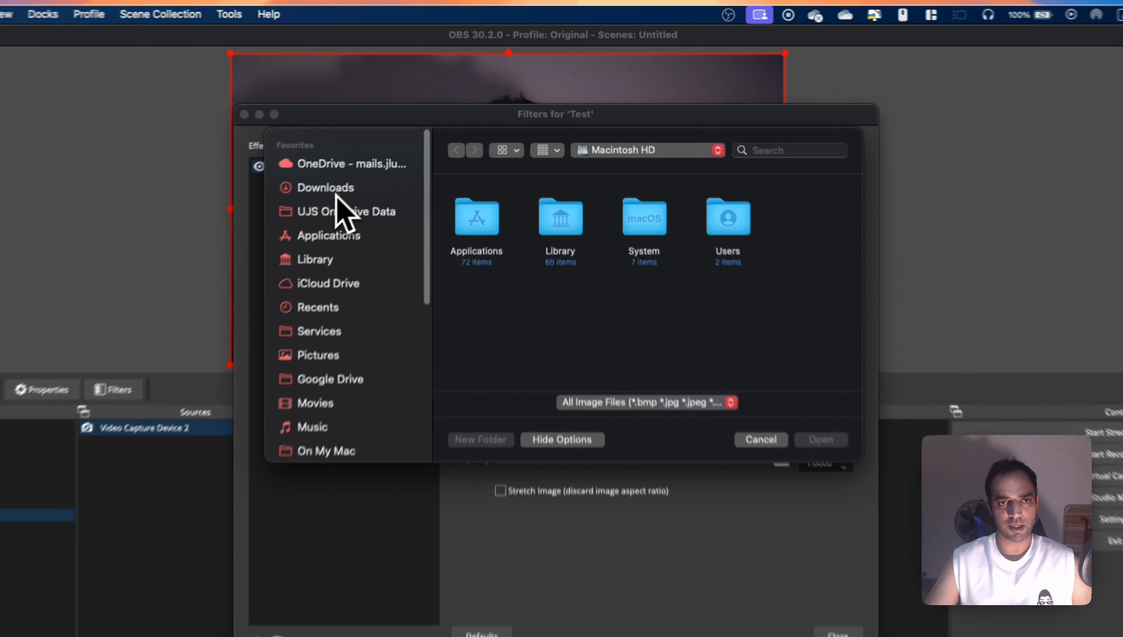
left_click(385, 150)
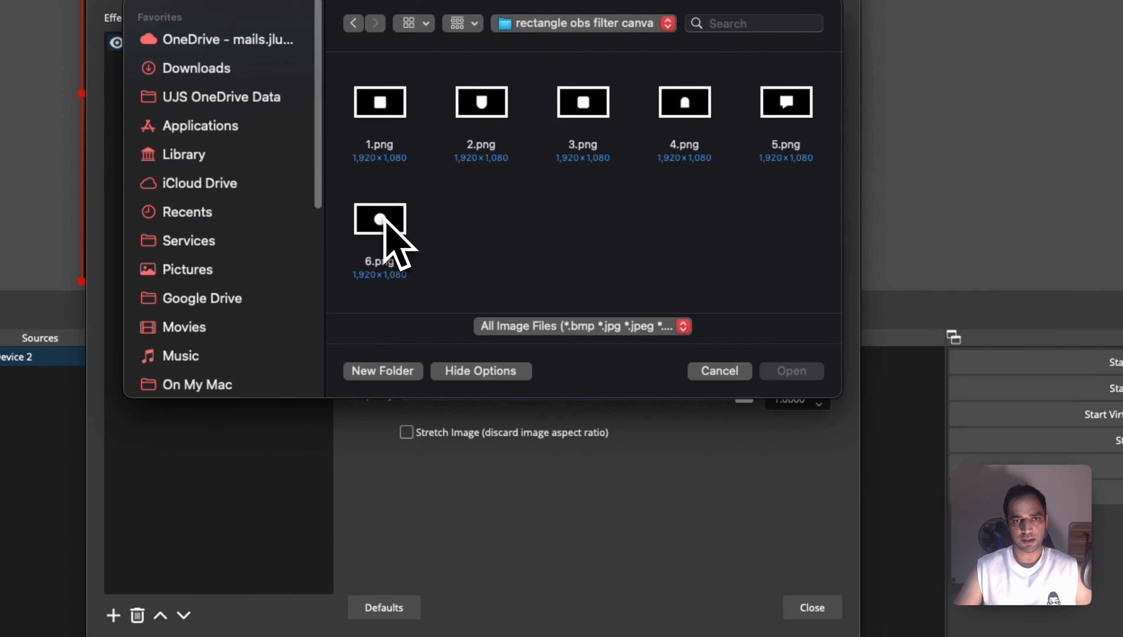
double_click(383, 222)
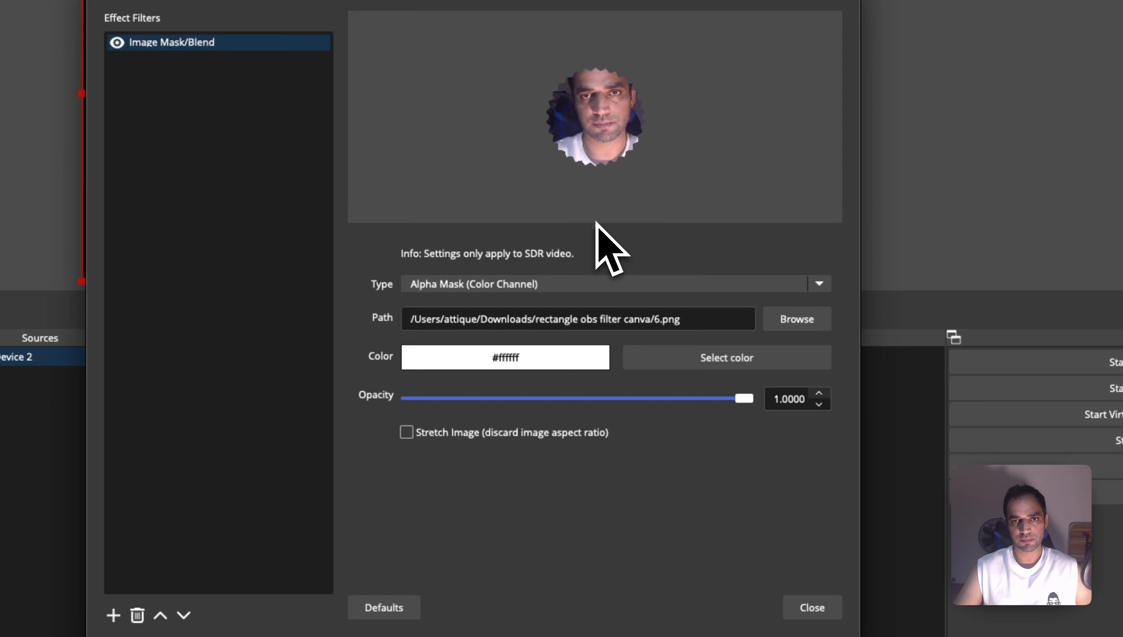
Set the filter's mask image to 3.png from the "rectangle obs filter canva" folder and close the filter settings.
left_click(805, 318)
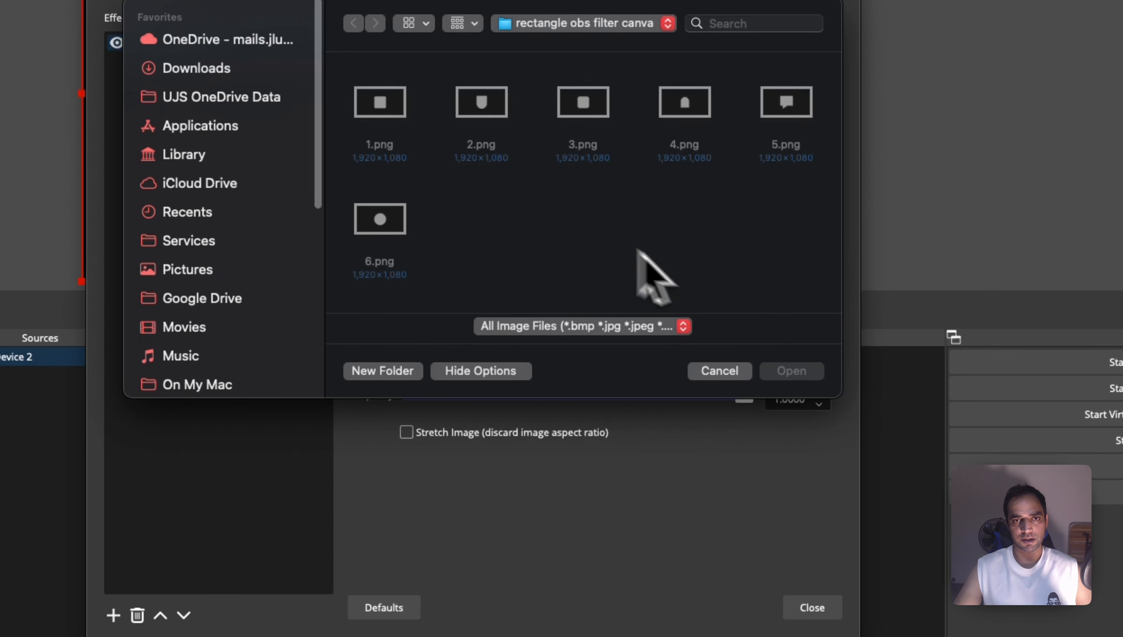
double_click(606, 107)
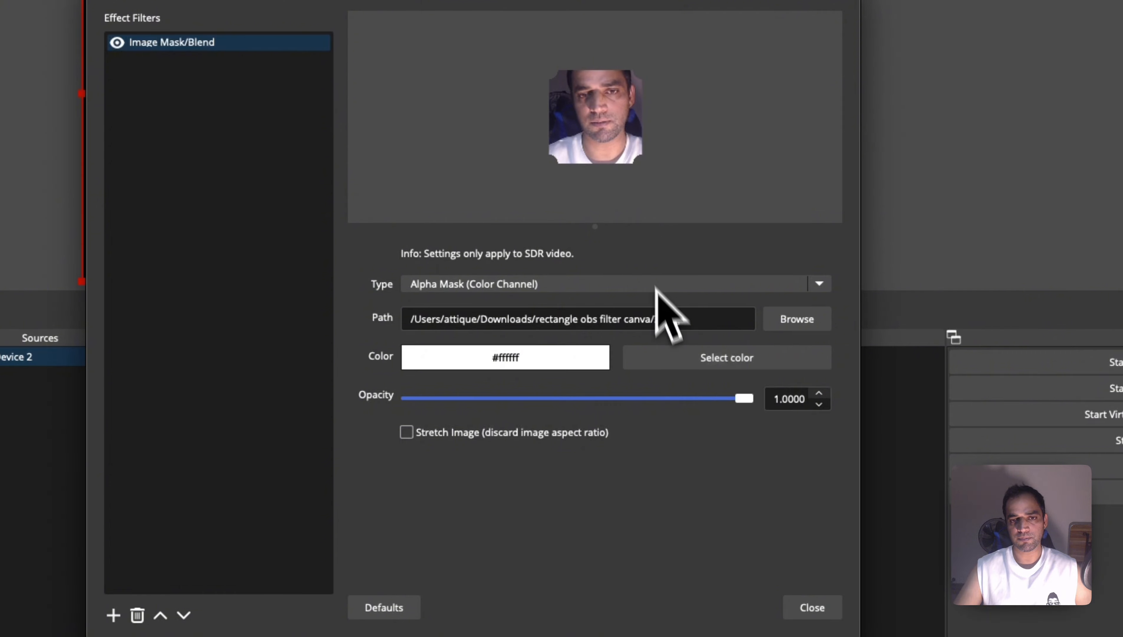
left_click(812, 607)
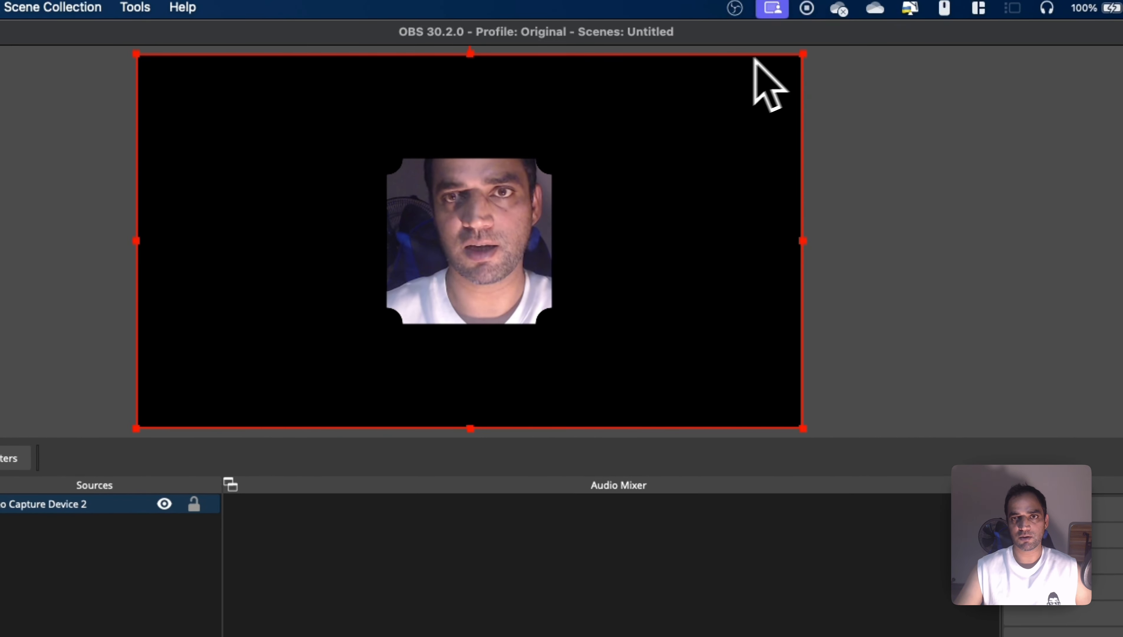
Shrink the webcam source behind the mask and place it about 327 px from the canvas's left edge and 202 px from its top.
left_click_drag(803, 57, 550, 258)
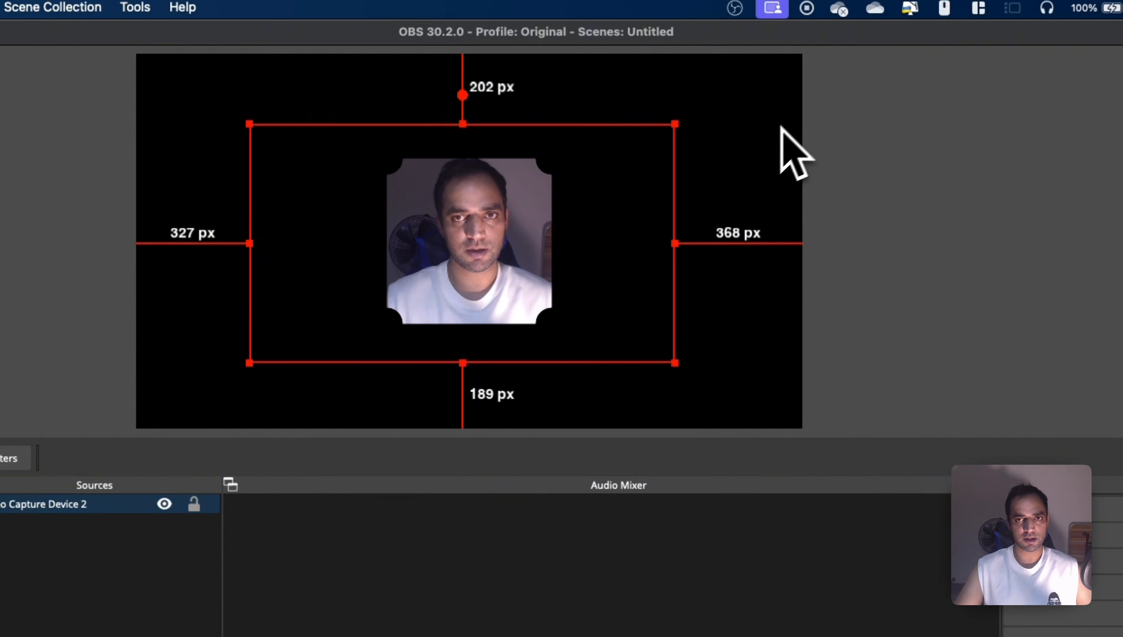
left_click(772, 110)
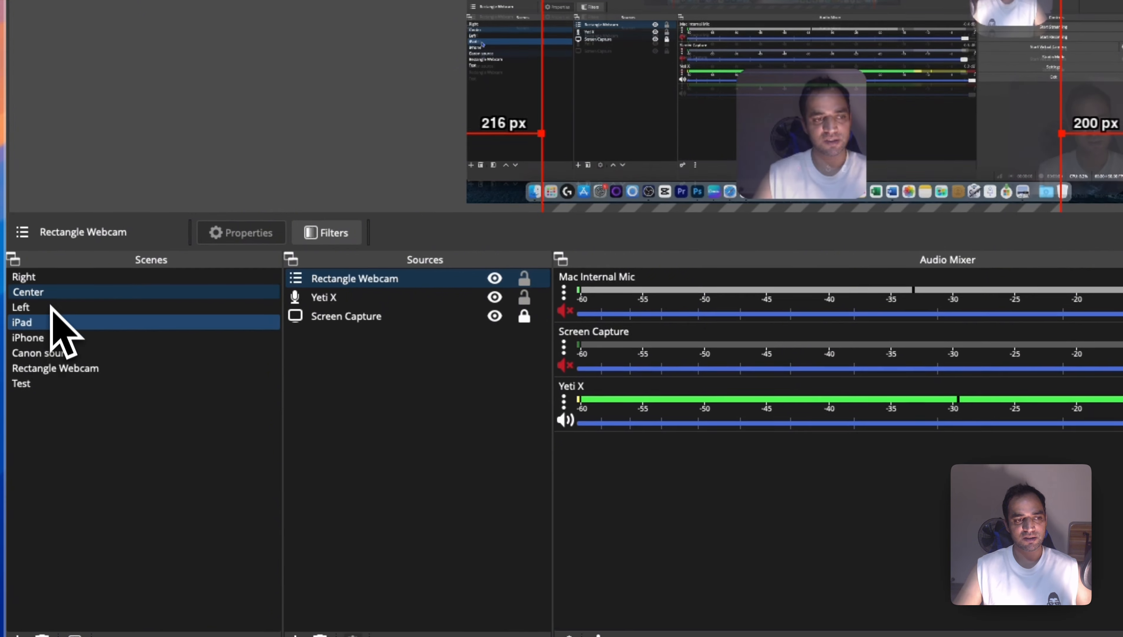
left_click(428, 431)
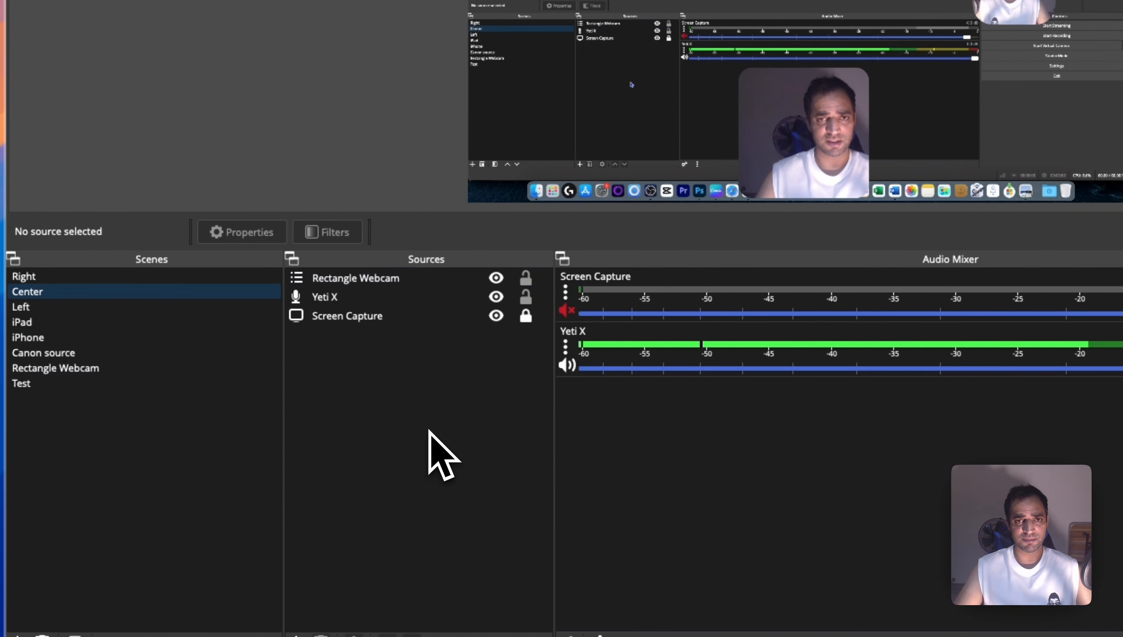
left_click(57, 384)
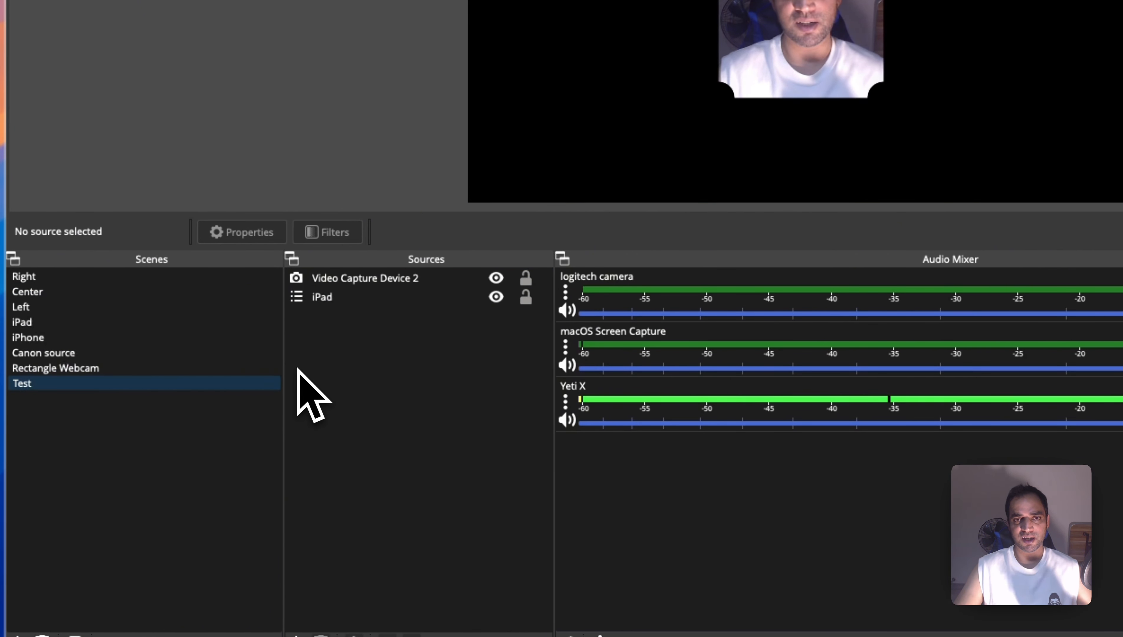
Add the existing Test scene as a visible source in the Right scene.
left_click(44, 277)
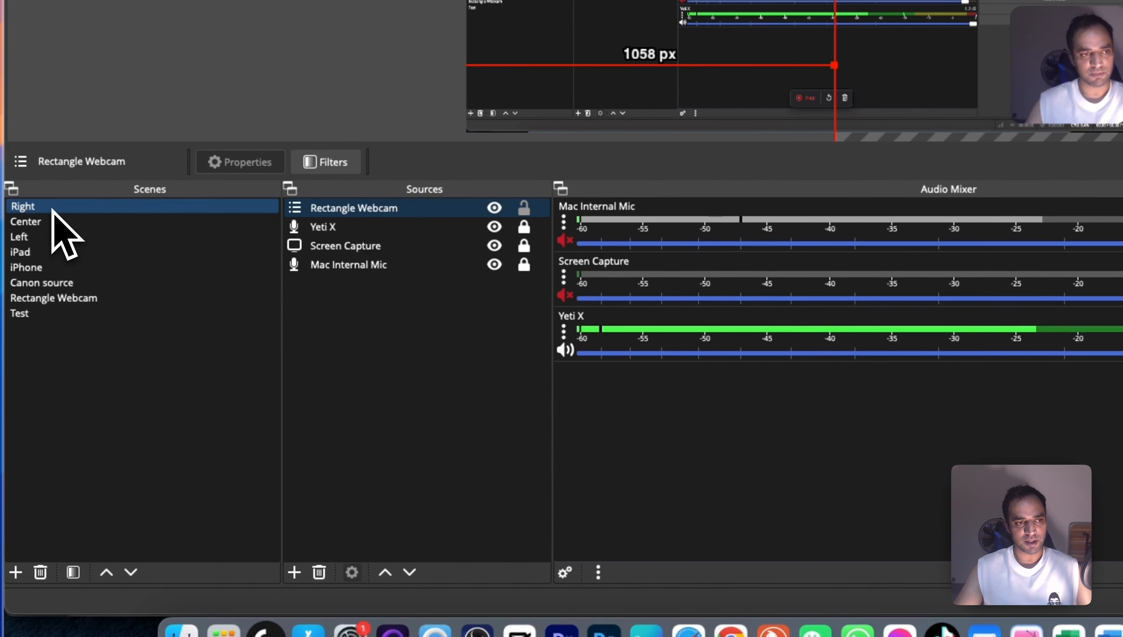
left_click(302, 574)
left_click(366, 441)
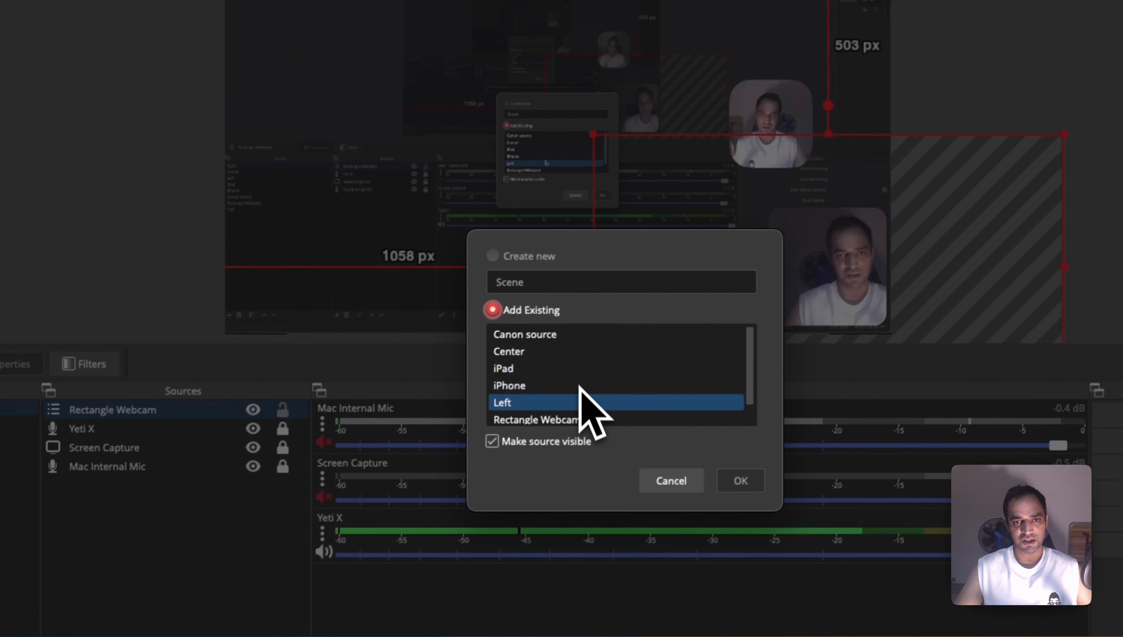
scroll(839, 196, "down", 1)
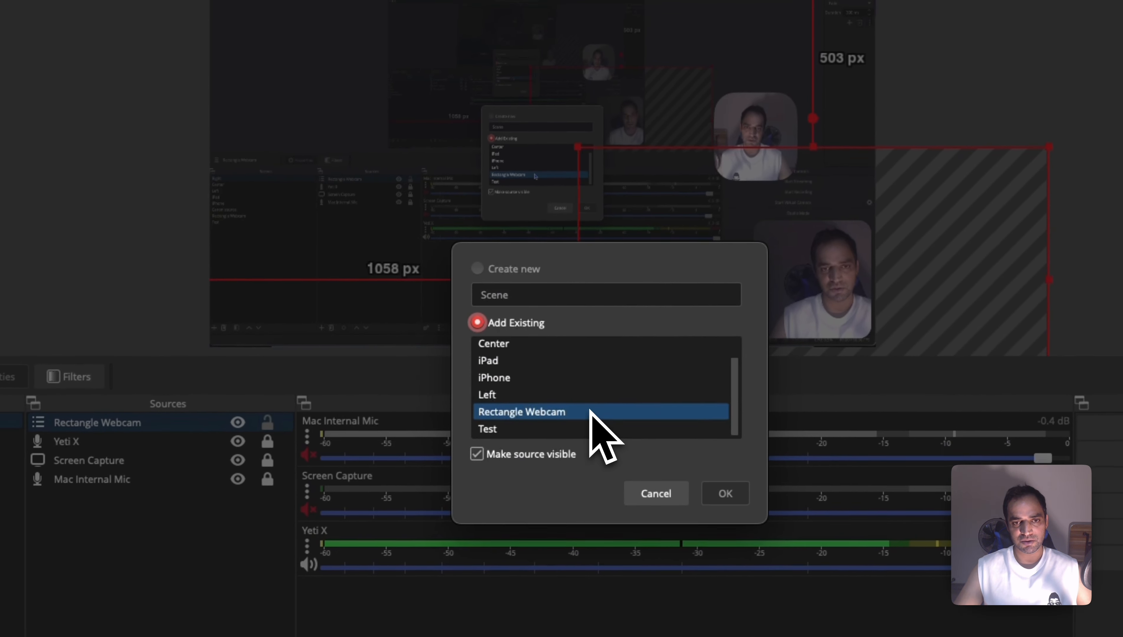
left_click(531, 431)
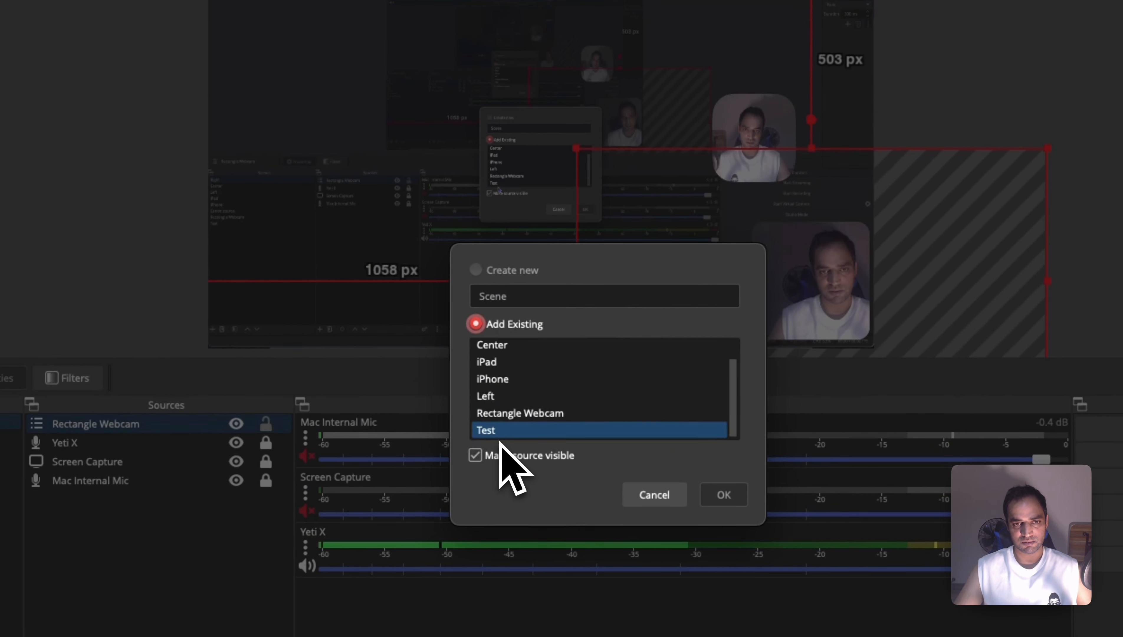
left_click(727, 495)
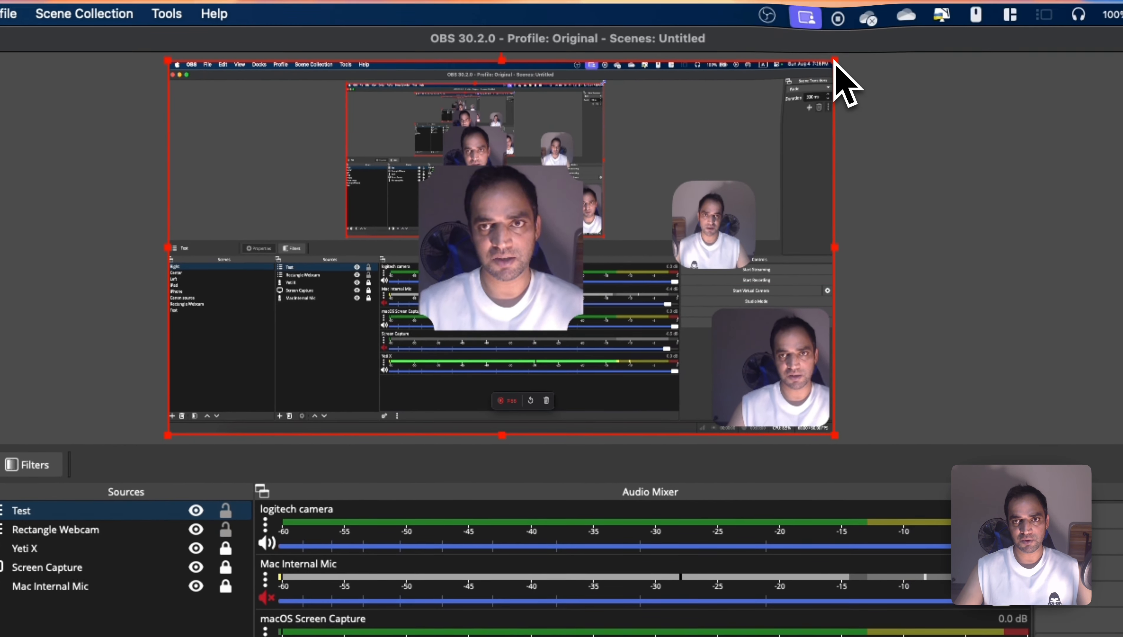
Shrink the Test source in the Right scene and place its masked webcam in the canvas's lower-left corner, about 1366 px from the right edge.
left_click_drag(833, 61, 438, 463)
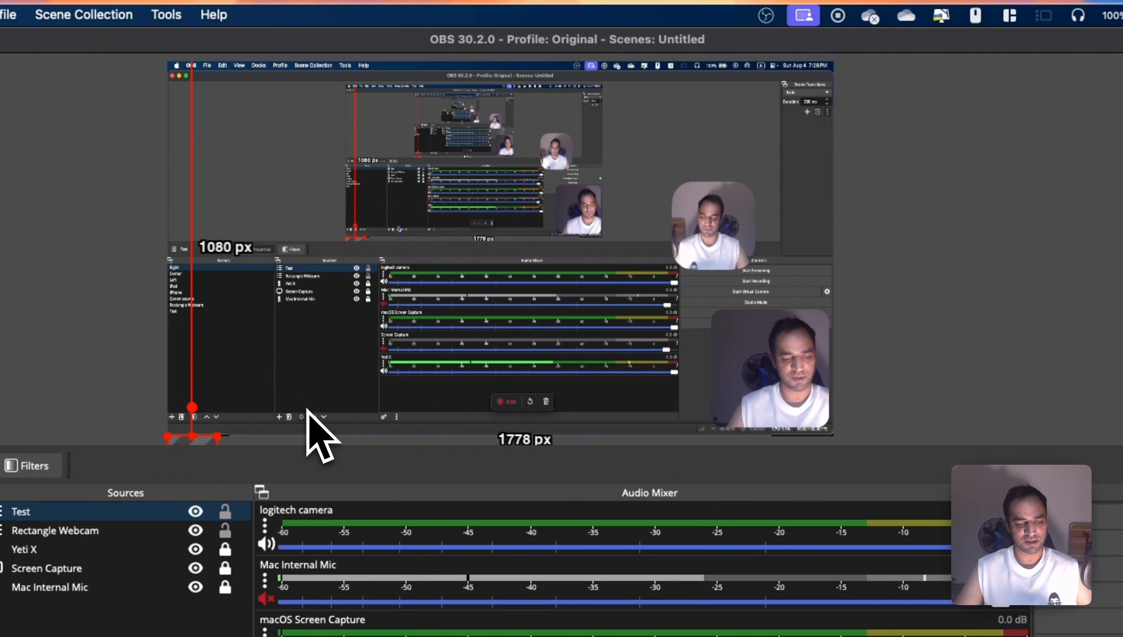
key("super+z")
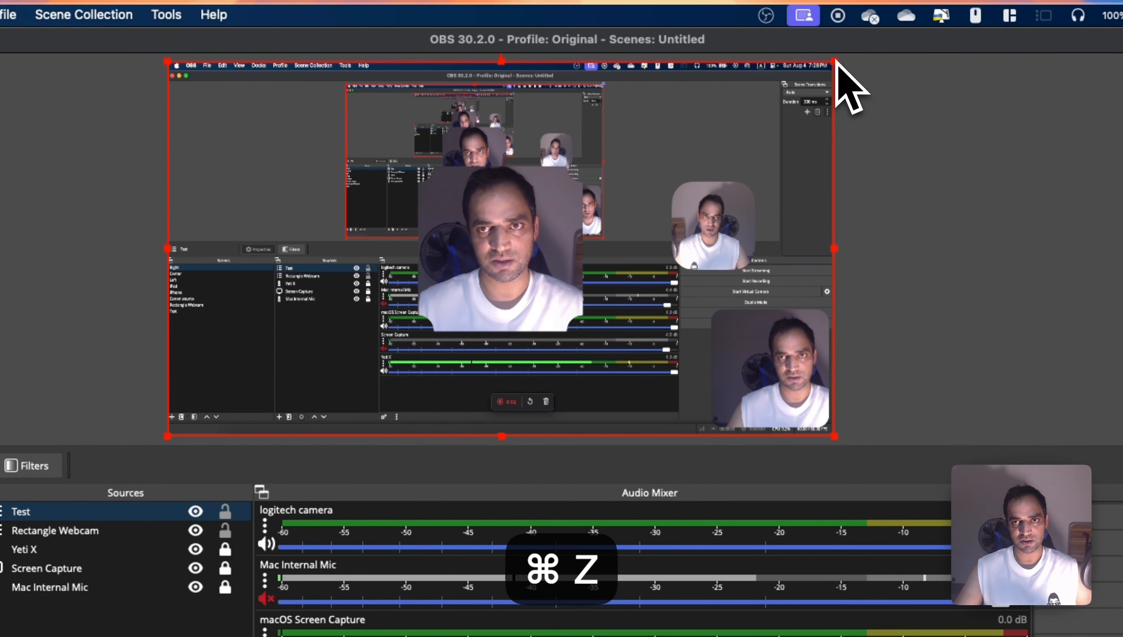
left_click_drag(835, 61, 201, 420)
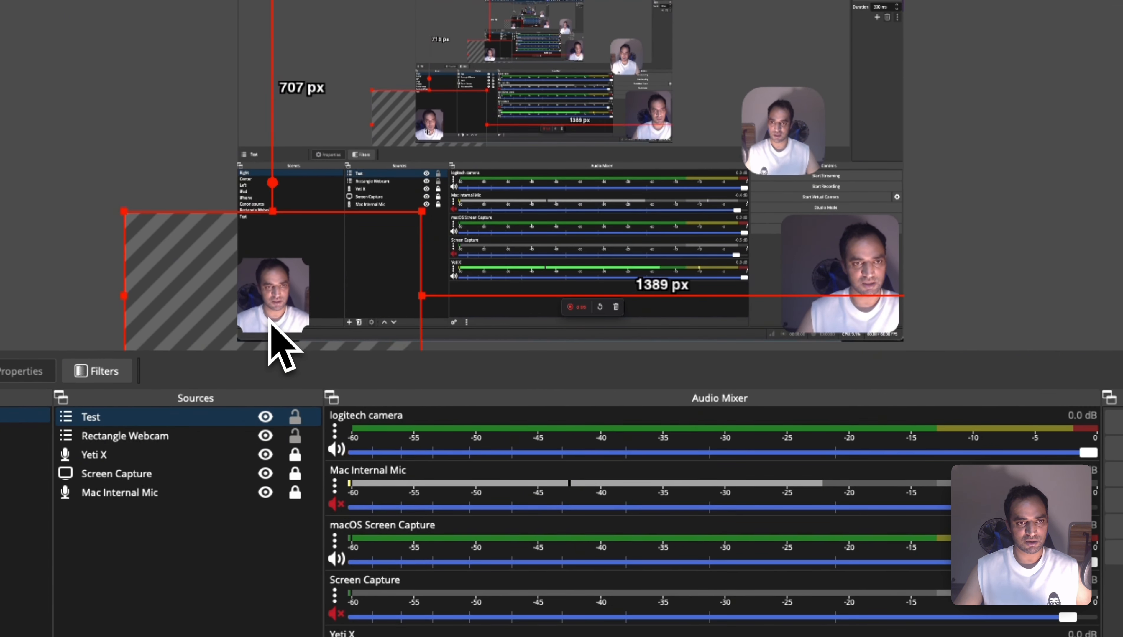
left_click_drag(270, 323, 279, 324)
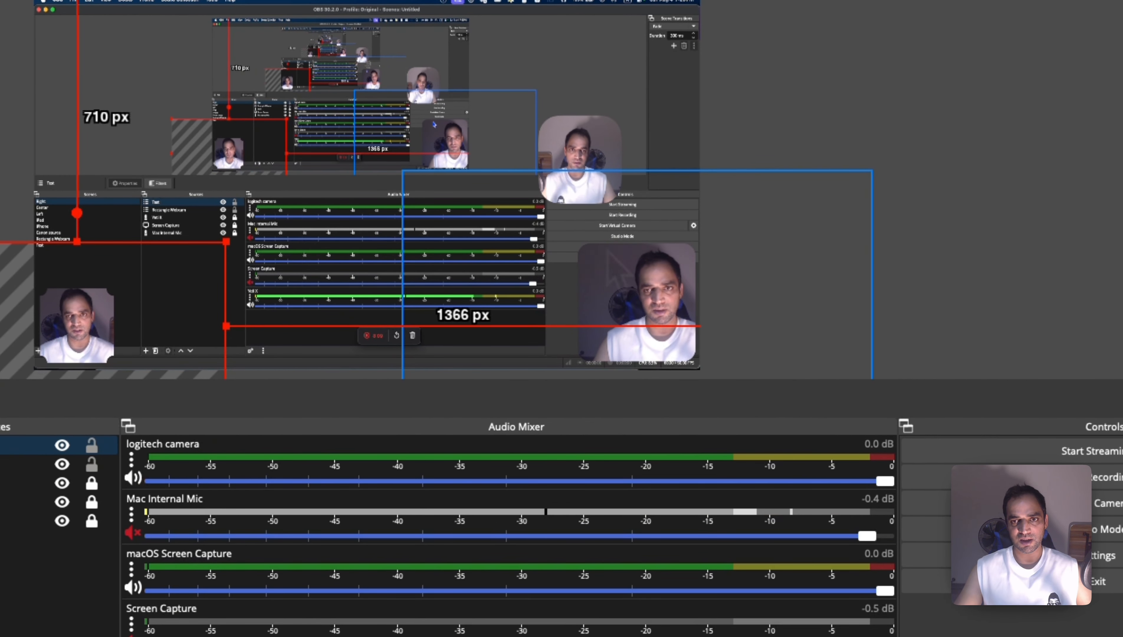
left_click(619, 296)
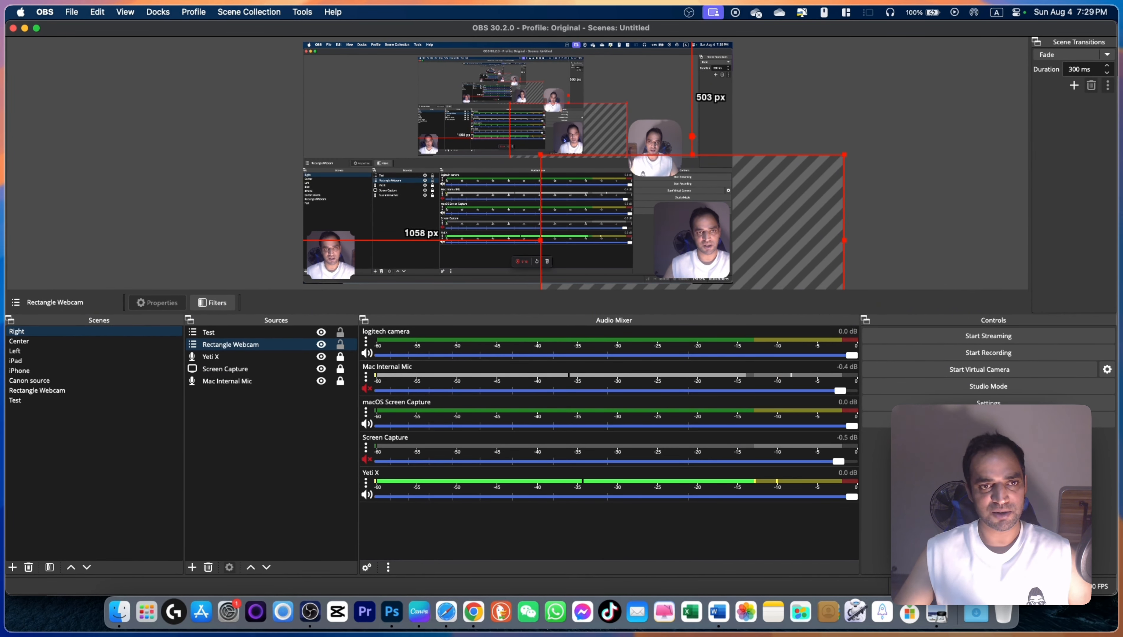
Add the existing Test scene as a source in the Center scene and move it about 145 px below the canvas top, beside the existing webcam.
left_click(132, 341)
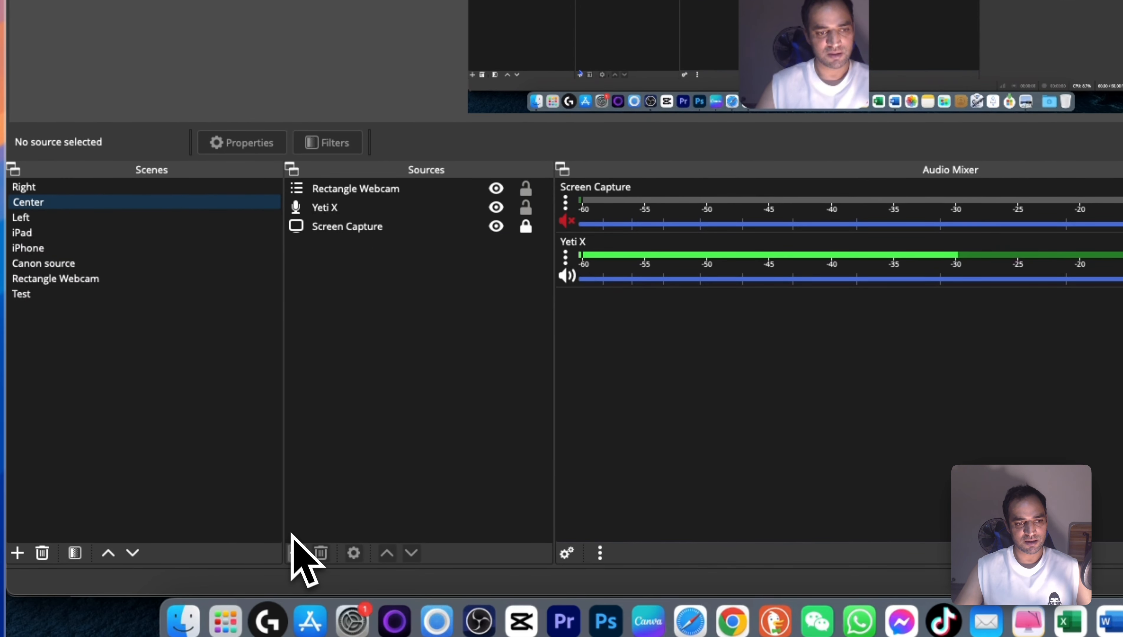
left_click(295, 553)
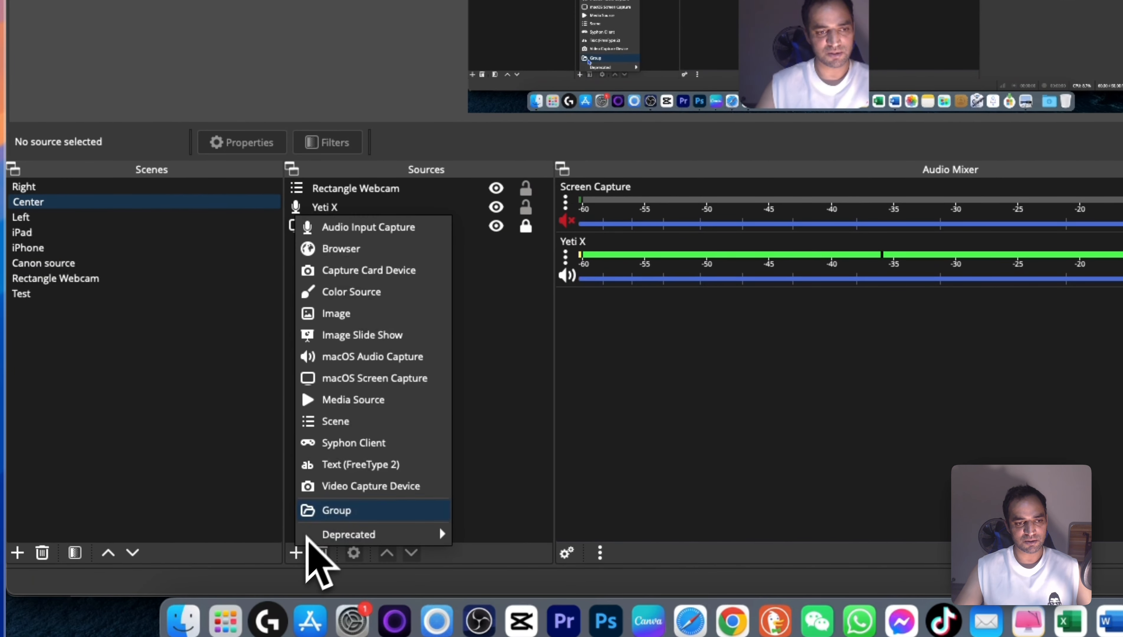
left_click(361, 423)
left_click(780, 181)
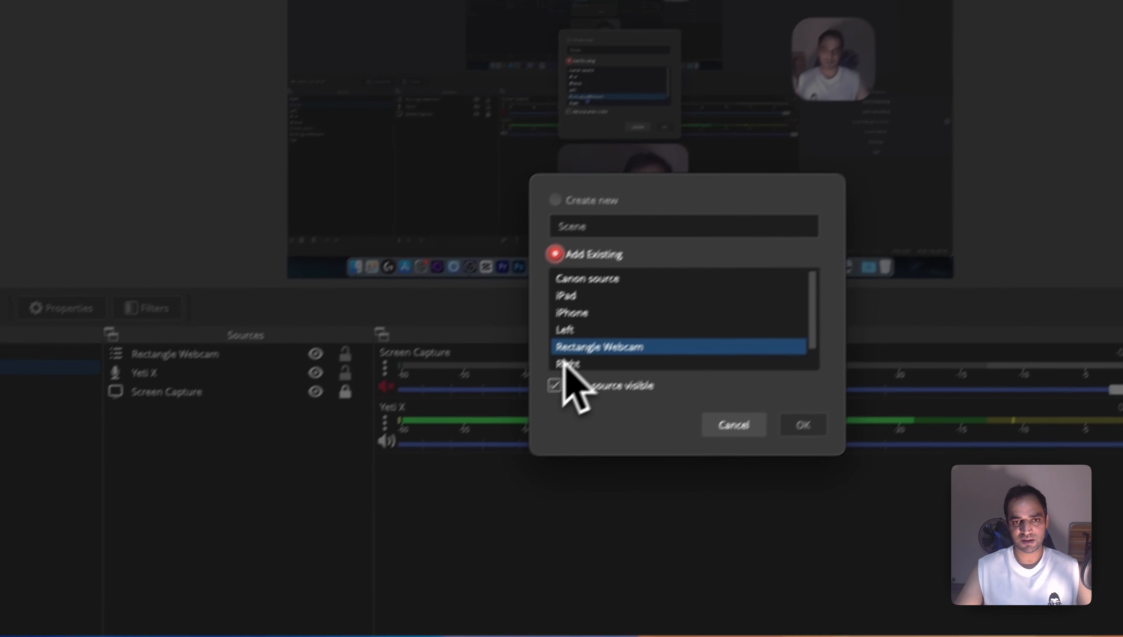
scroll(639, 332, "down", 2)
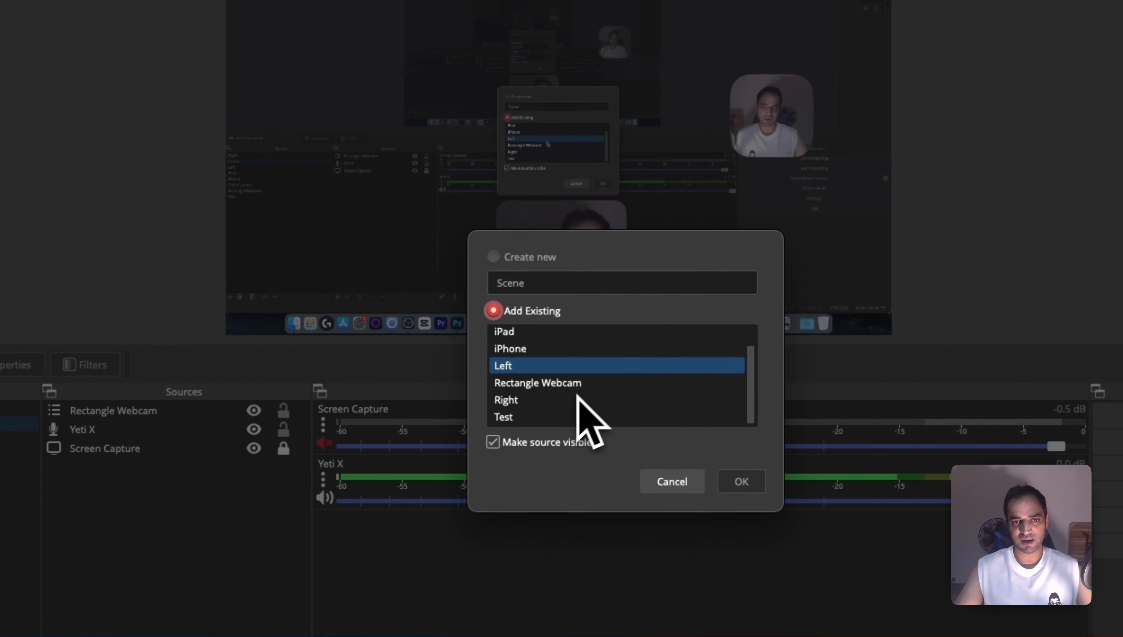
left_click(595, 358)
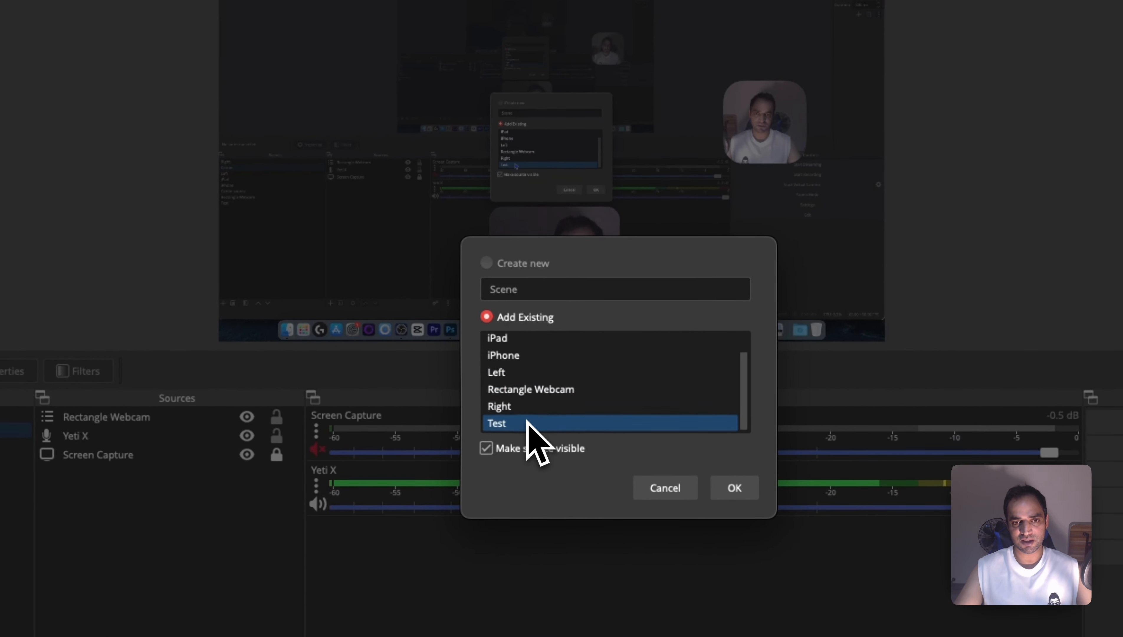
left_click(732, 491)
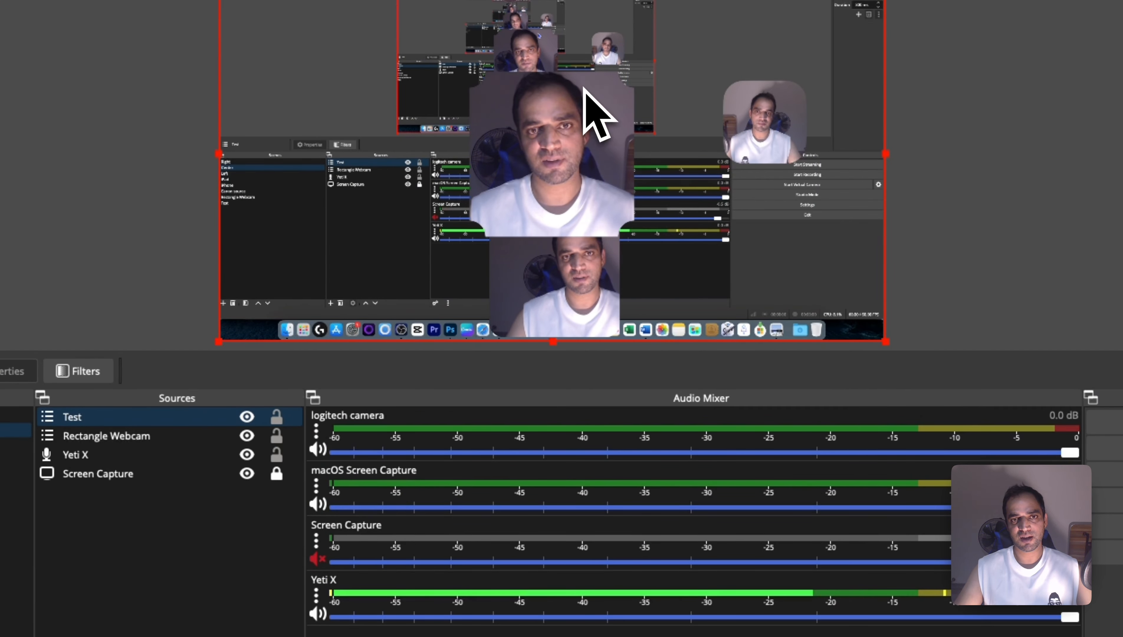
left_click_drag(548, 134, 394, 201)
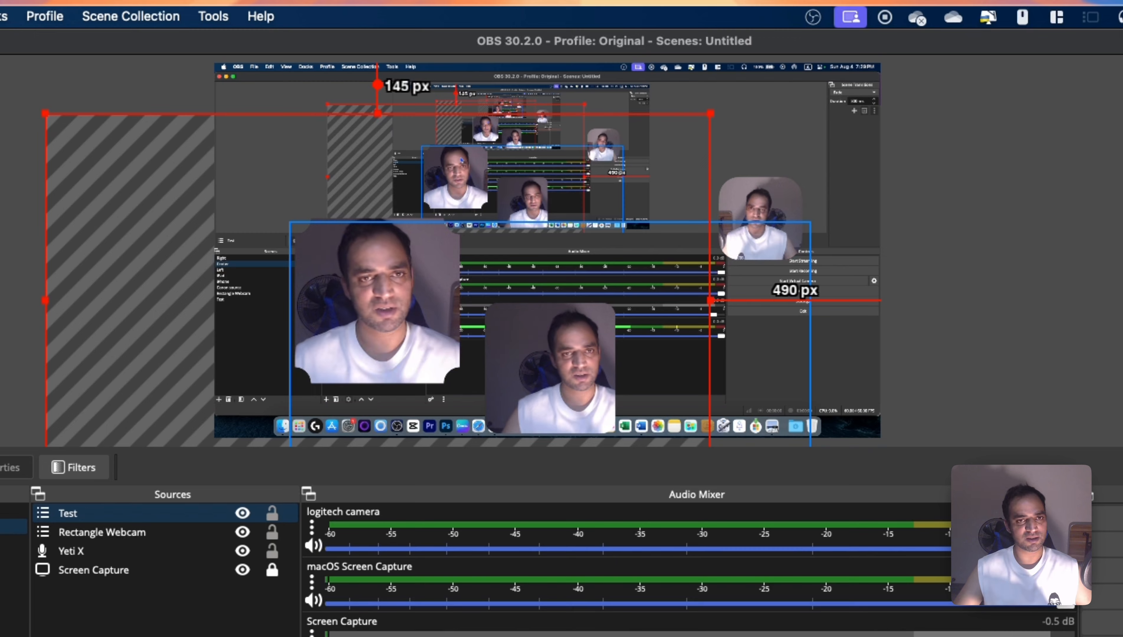